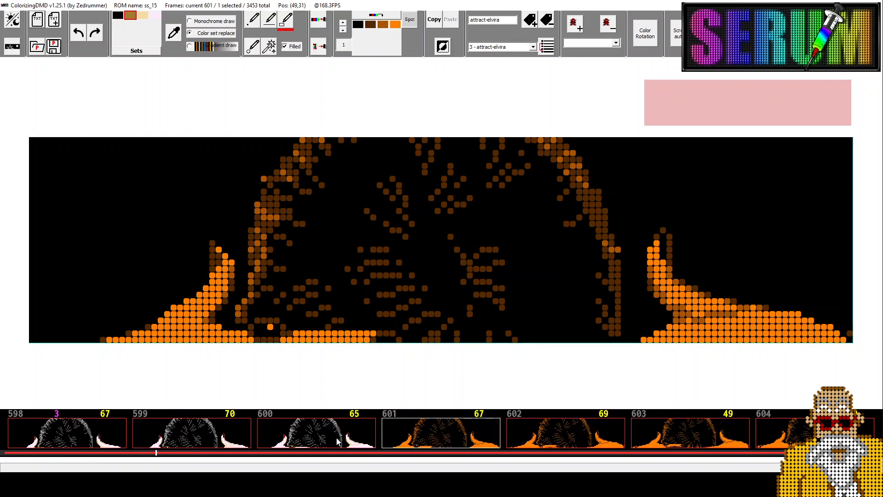
Compare the coloured frames 600 and 631 with the uncoloured frames between them
left_click(209, 440)
left_click(308, 429)
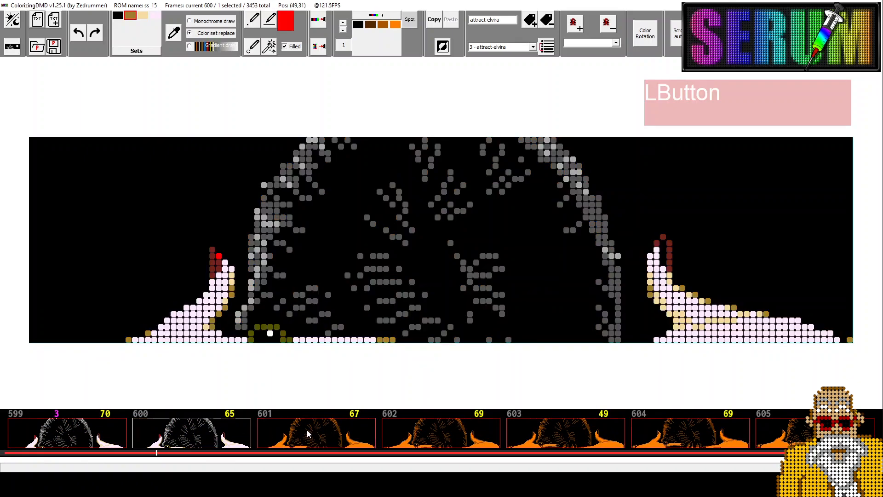
left_click(241, 436)
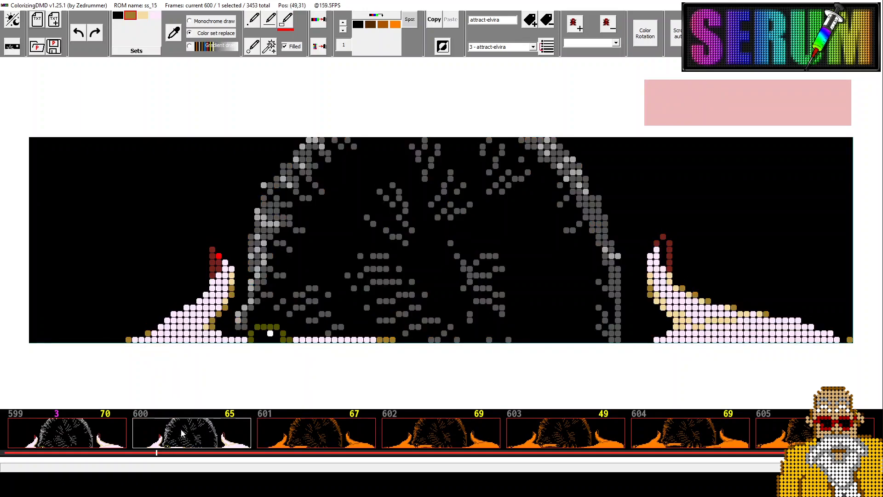
scroll(239, 429, "down", 6)
scroll(239, 428, "down", 2)
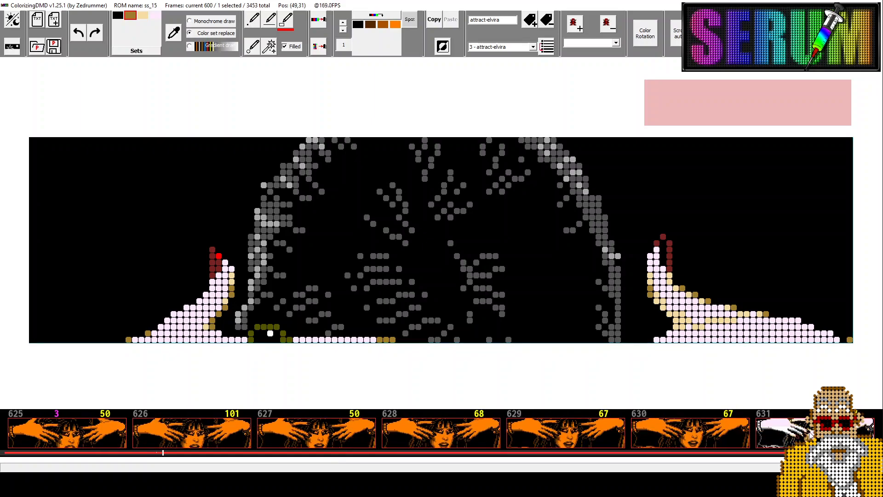
left_click(793, 439)
scroll(290, 434, "up", 2)
scroll(289, 433, "up", 4)
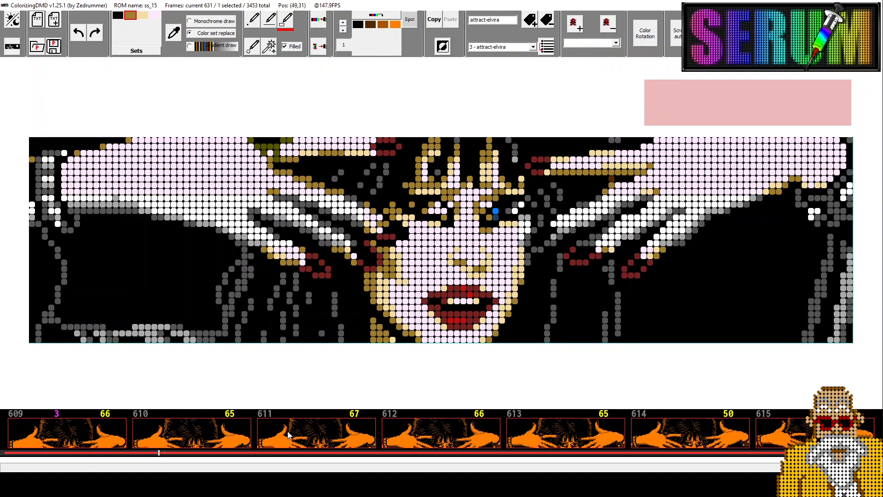
scroll(288, 434, "up", 2)
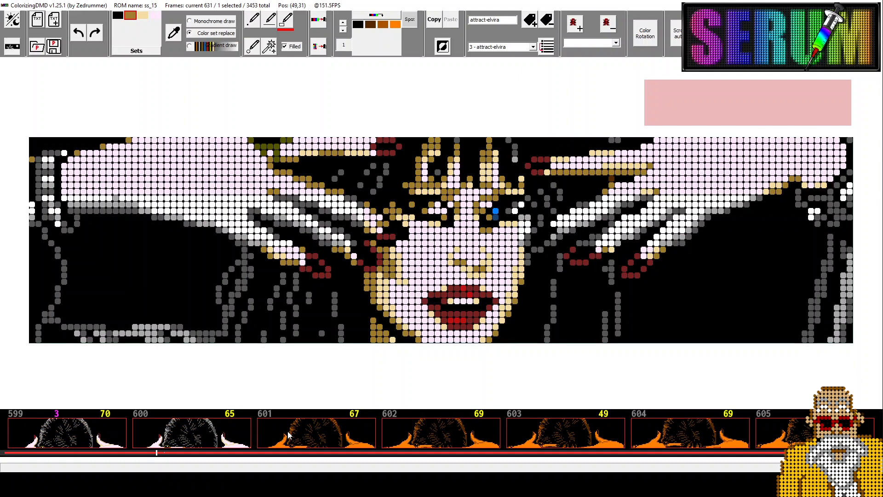
Select frames 600 through 631 and auto-colorize the scrolling sequence from frame 600
left_click(337, 433)
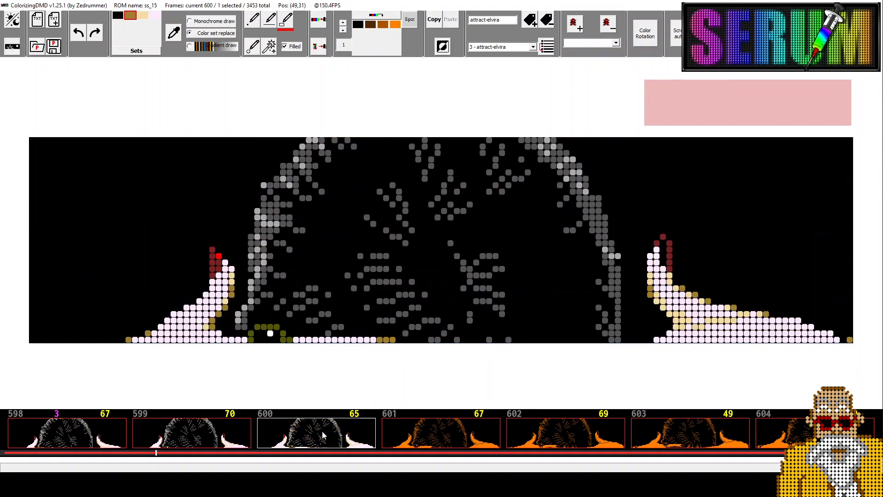
scroll(376, 442, "down", 6)
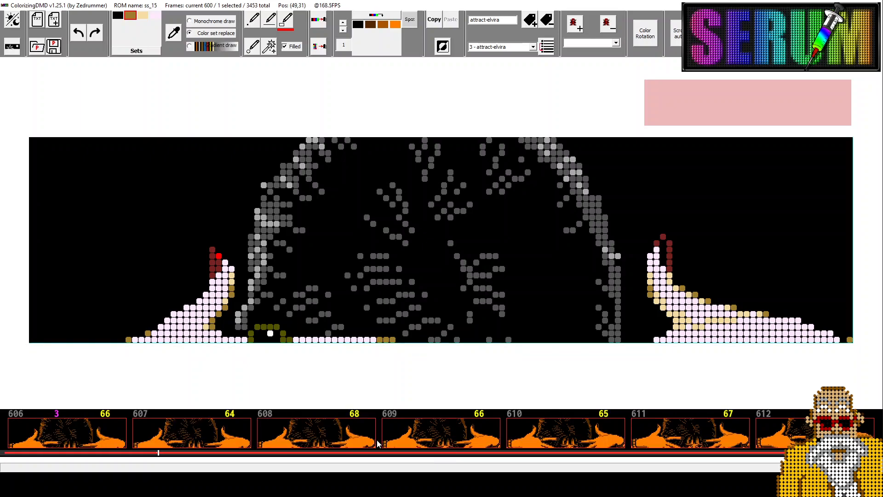
scroll(377, 440, "down", 5)
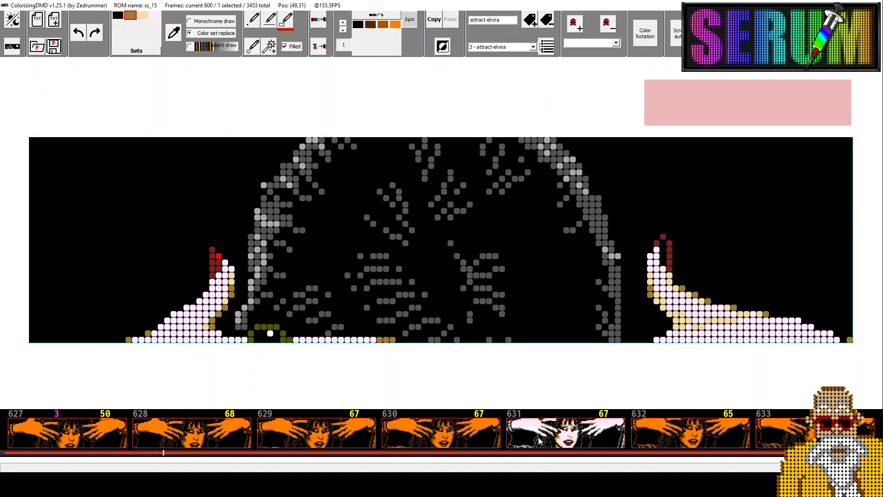
left_click(529, 425, "shift")
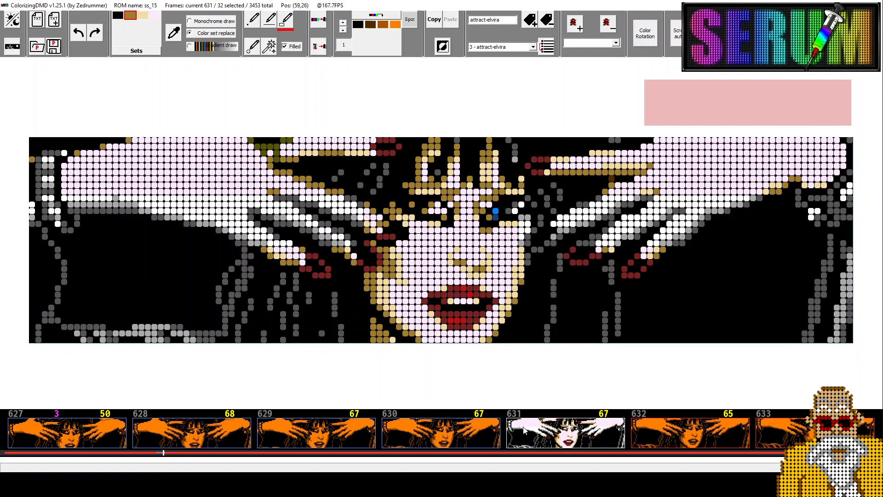
scroll(524, 430, "up", 8)
scroll(394, 446, "up", 20)
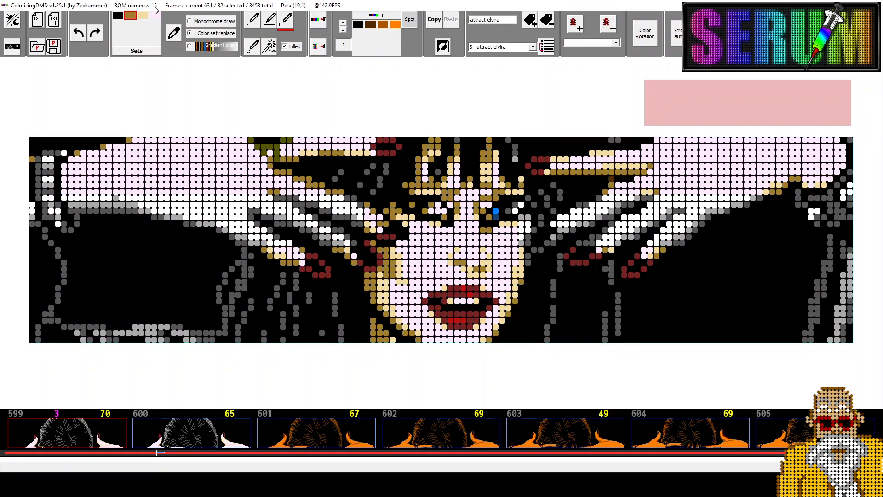
left_click(205, 428)
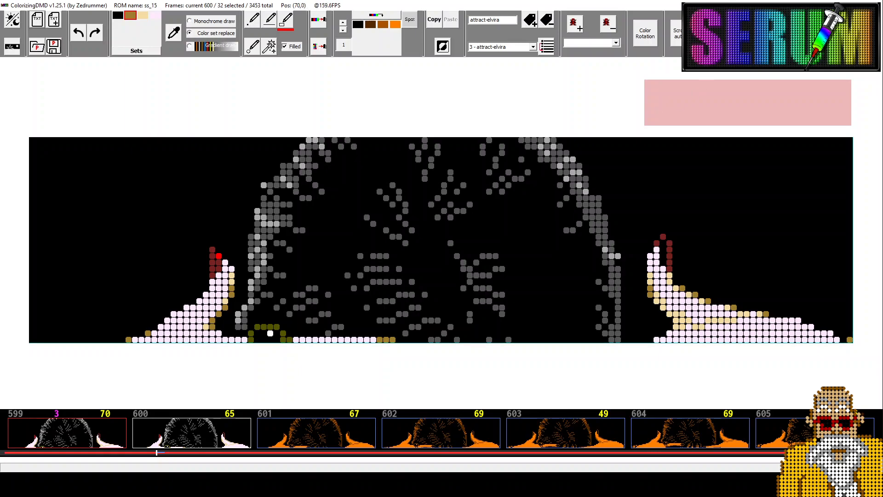
left_click(683, 33)
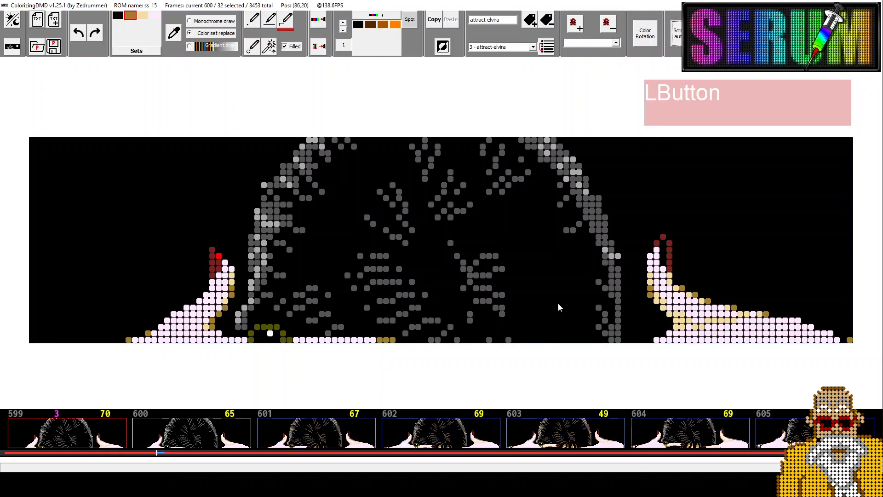
Review the colour results on the frames from 601 up to 631
left_click(310, 436)
left_click(349, 436)
left_click(453, 435)
left_click(564, 433)
left_click(704, 434)
left_click(778, 436)
scroll(559, 448, "down", 10)
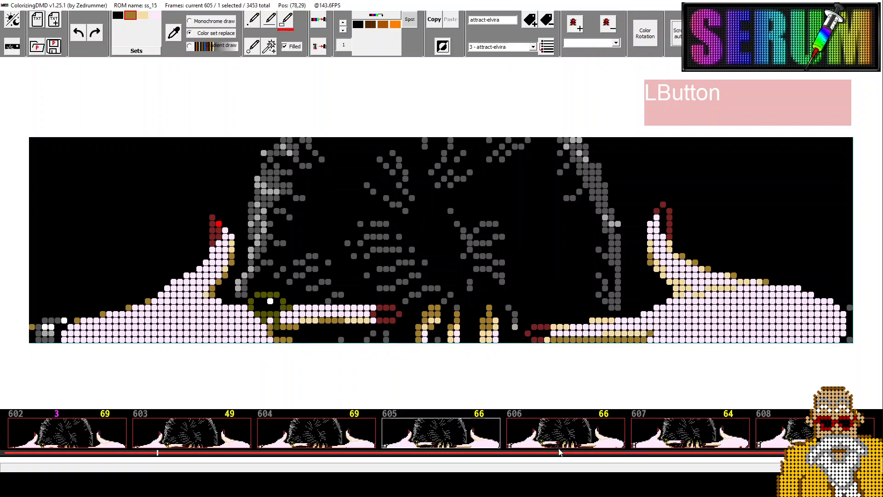
scroll(506, 446, "down", 14)
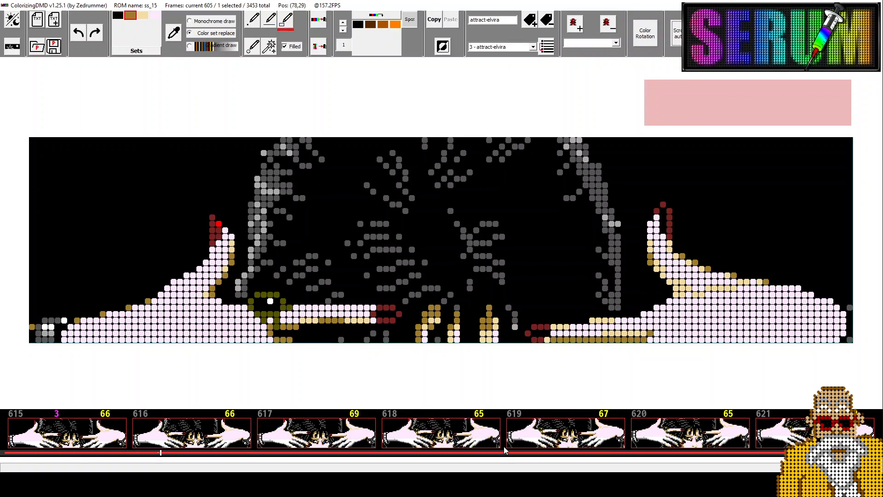
scroll(484, 447, "down", 6)
Select frames 631 through 661 and auto-colorize the scrolling sequence with frame 631 as the current frame
left_click(275, 437)
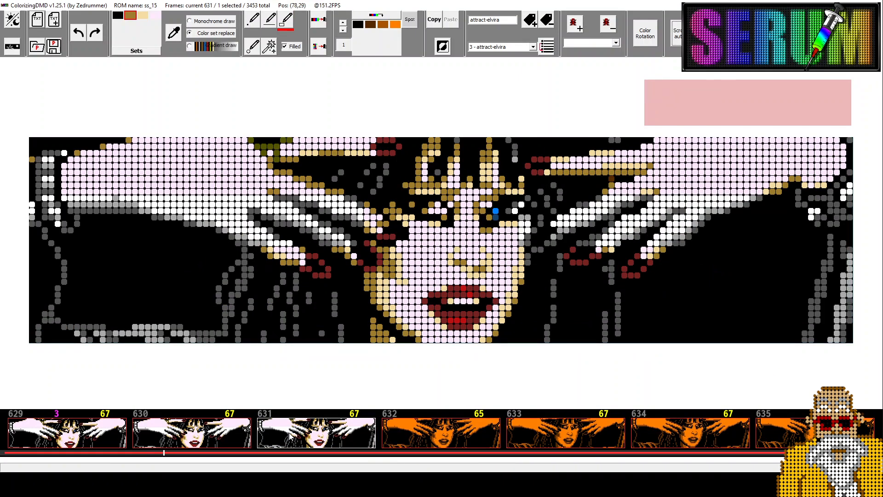
scroll(348, 440, "down", 3)
scroll(348, 442, "down", 8)
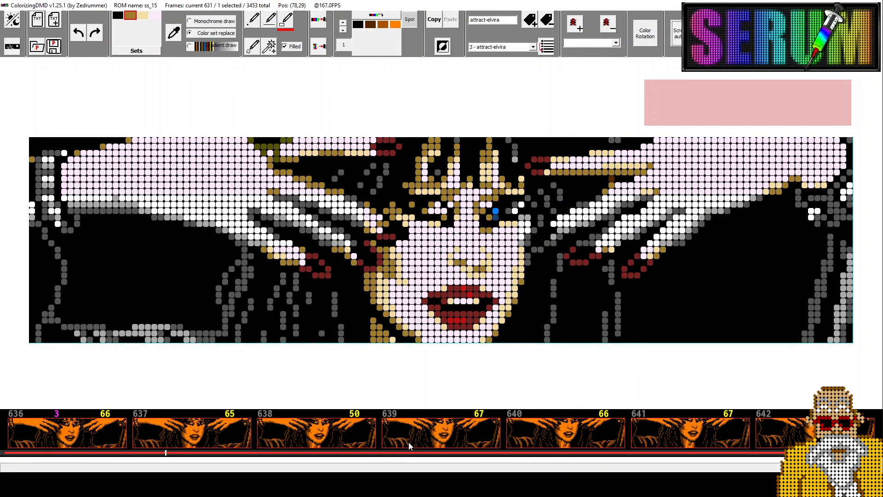
scroll(439, 440, "down", 11)
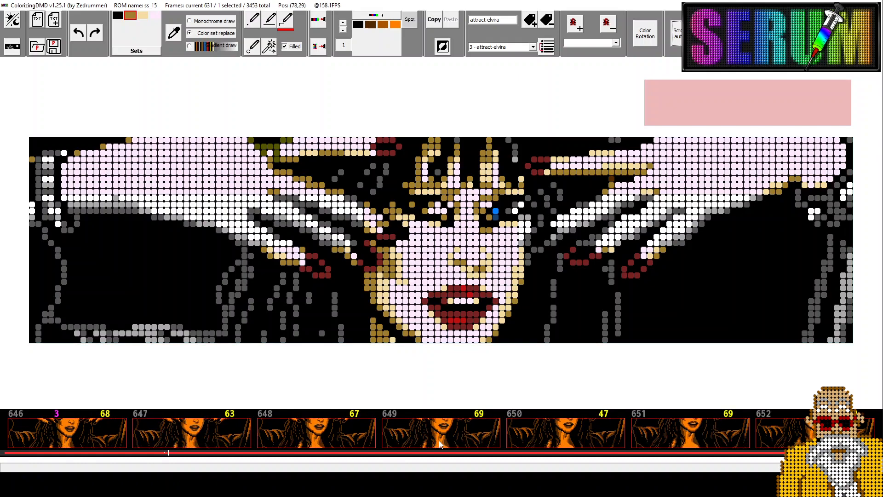
scroll(439, 440, "down", 5)
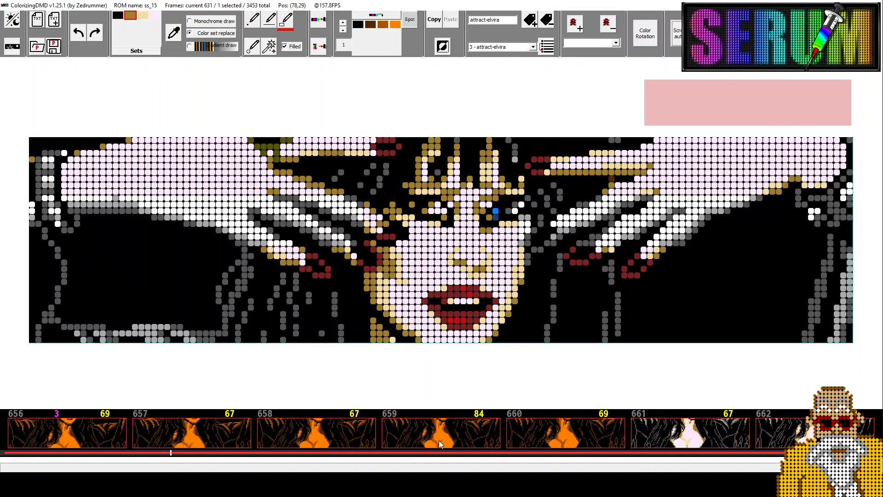
left_click(665, 441, "shift")
scroll(386, 442, "up", 19)
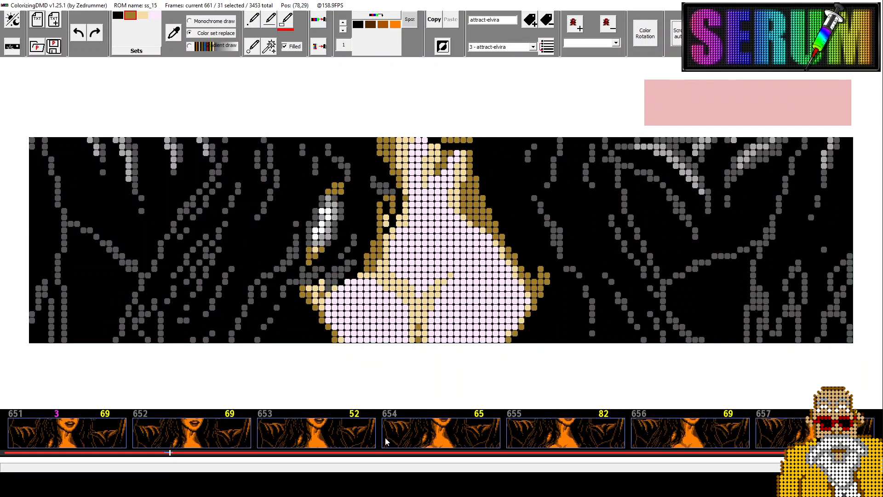
scroll(386, 442, "up", 9)
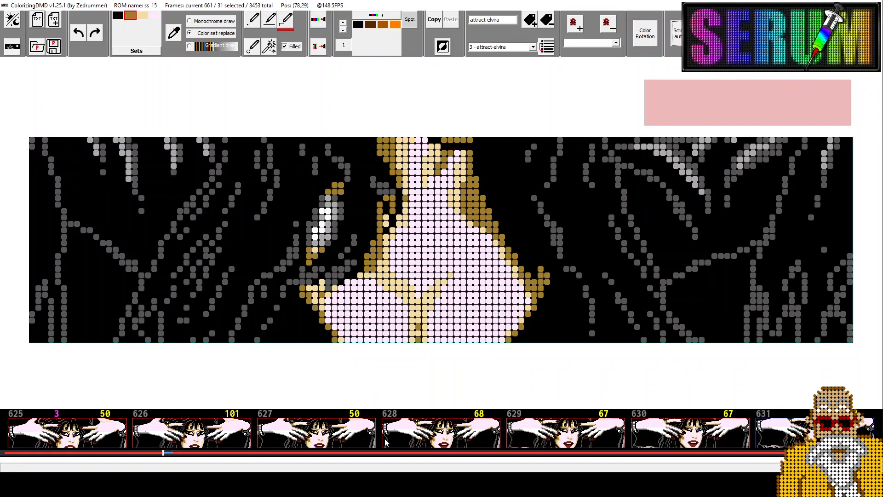
left_click(473, 442)
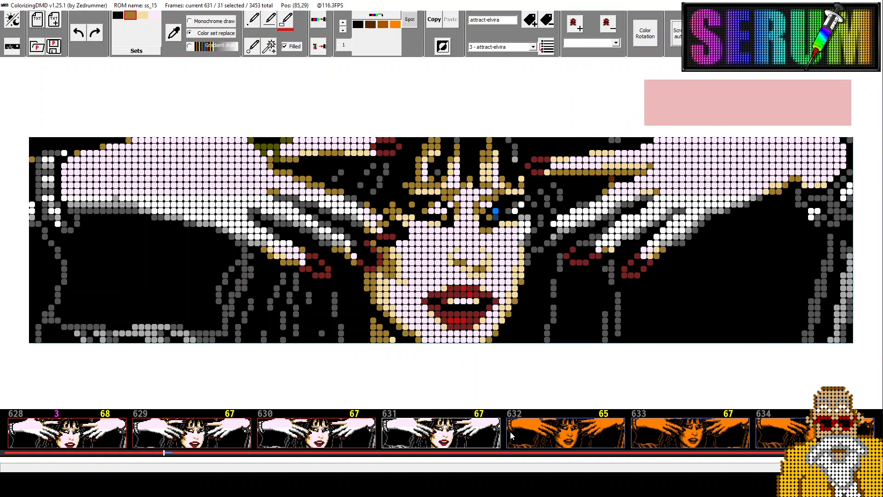
left_click(679, 37)
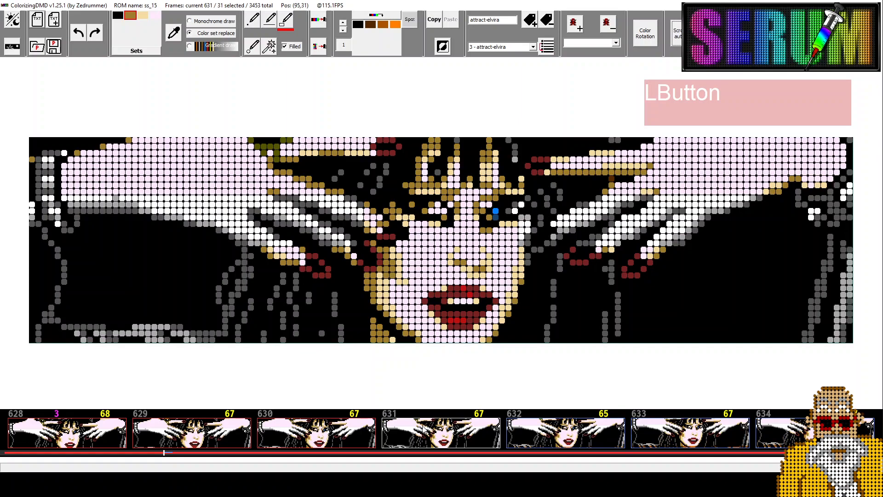
Recolour the orange line across the chin and neck in frame 640 with the skin-tone colour set
left_click(579, 437)
left_click(579, 437)
left_click(685, 438)
scroll(680, 438, "down", 6)
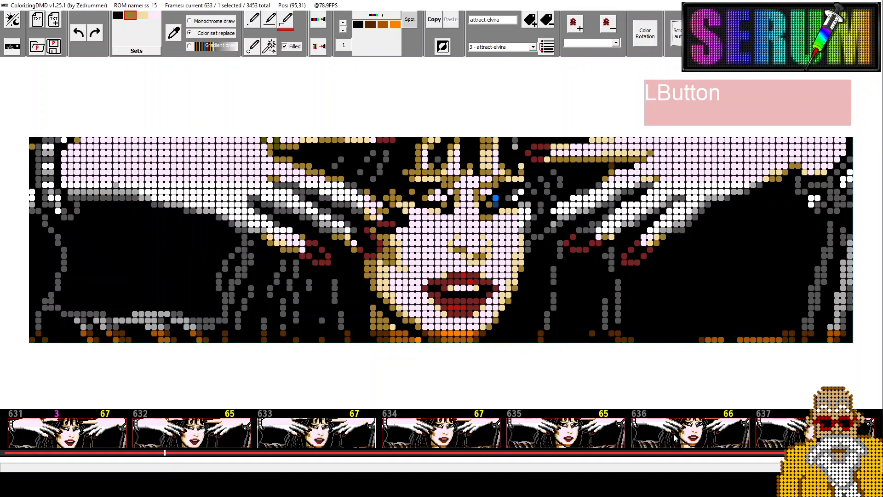
left_click(551, 438)
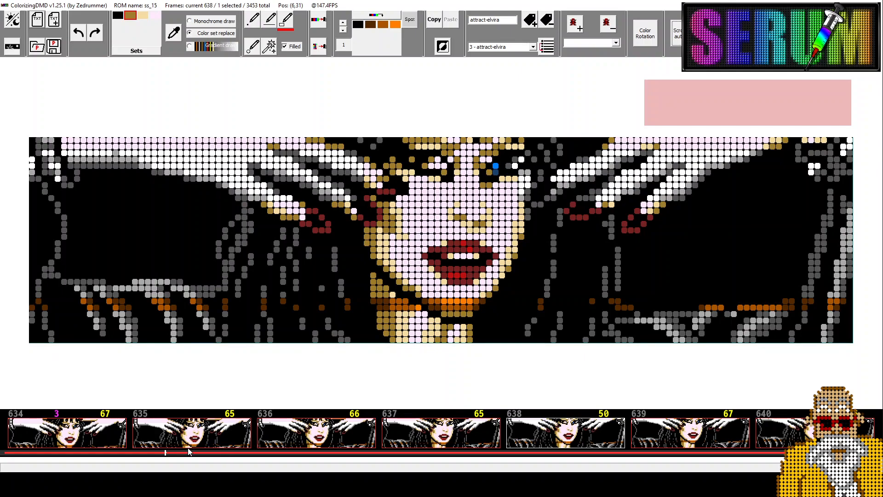
scroll(461, 438, "down", 2)
left_click(544, 440)
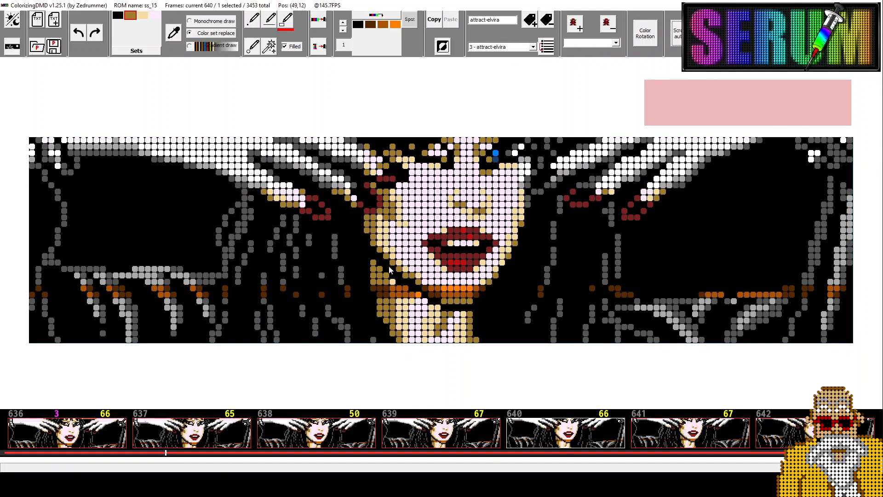
left_click_drag(364, 273, 504, 311)
Choose the black-grey-white colour set and recolour the orange line on both sides of the neck in frame 640
left_click(136, 51)
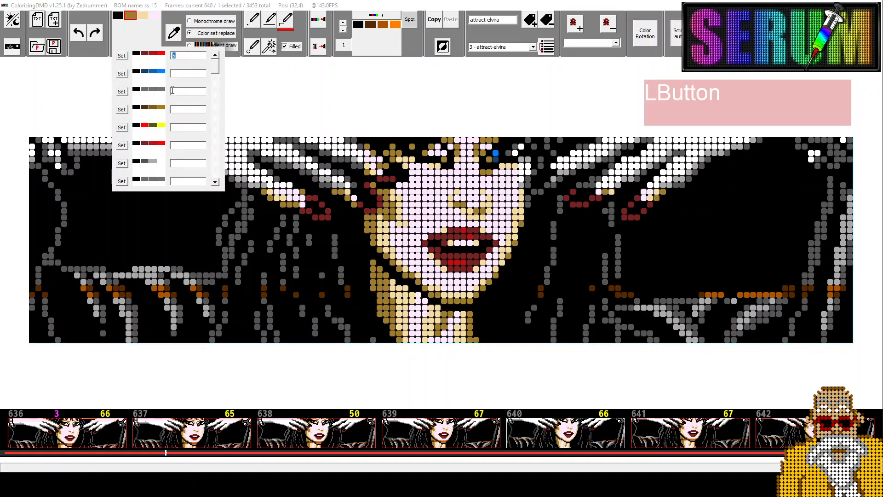
left_click(157, 161)
mouse_move(362, 267)
left_mouse_down()
mouse_move(354, 280)
mouse_move(30, 314)
left_mouse_up()
left_click_drag(532, 275, 868, 322)
Compare the corrected frame 640 with frames 639, 630 and 641 to check for leftover orange lines
left_click(552, 434)
left_click(474, 429)
left_click(552, 433)
scroll(316, 445, "up", 2)
scroll(285, 443, "up", 5)
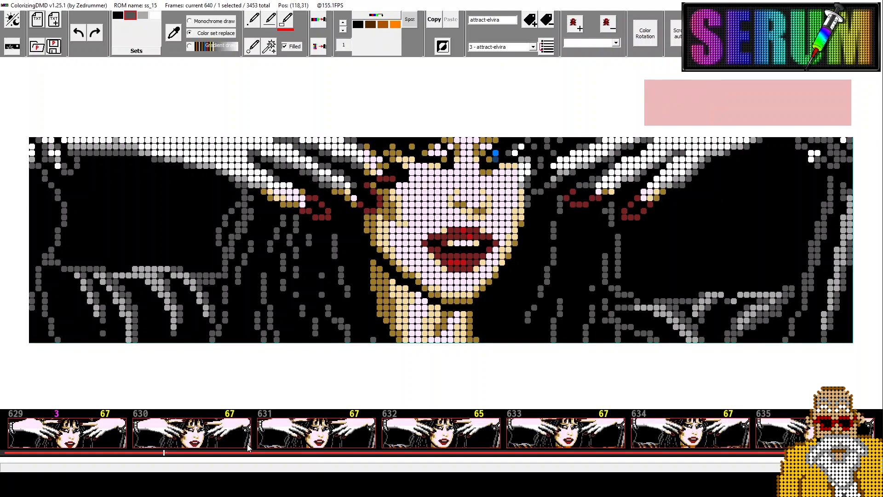
left_click(218, 435, "shift")
left_click(198, 441)
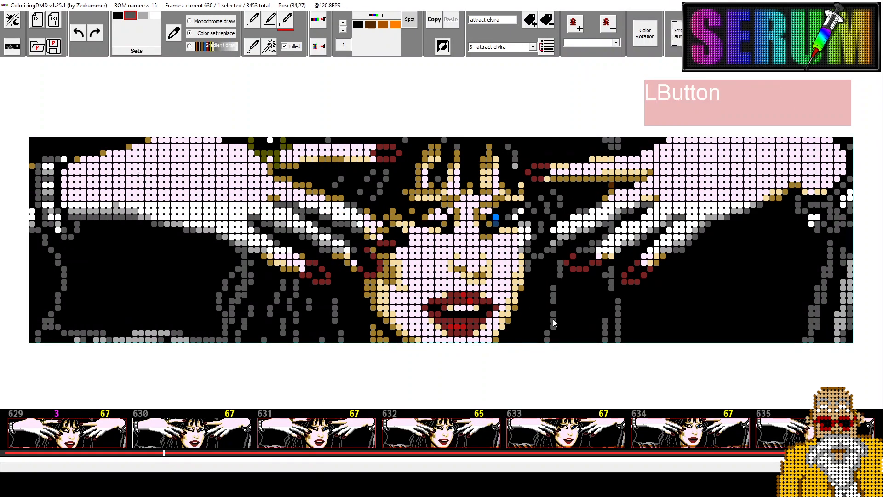
scroll(522, 437, "down", 9)
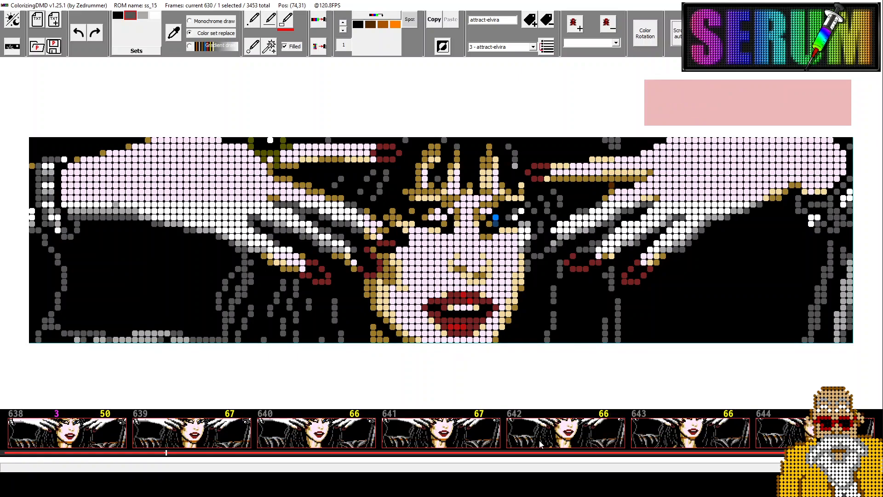
scroll(354, 443, "down", 1)
left_click(244, 440)
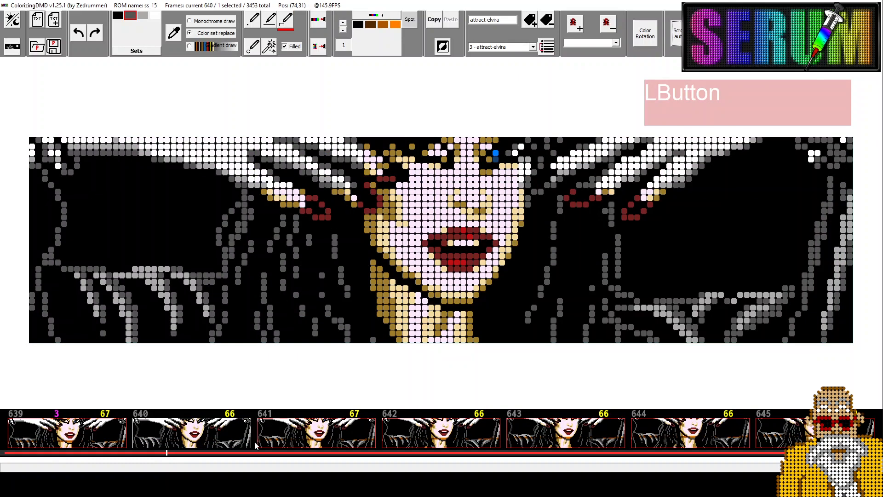
left_click(327, 440)
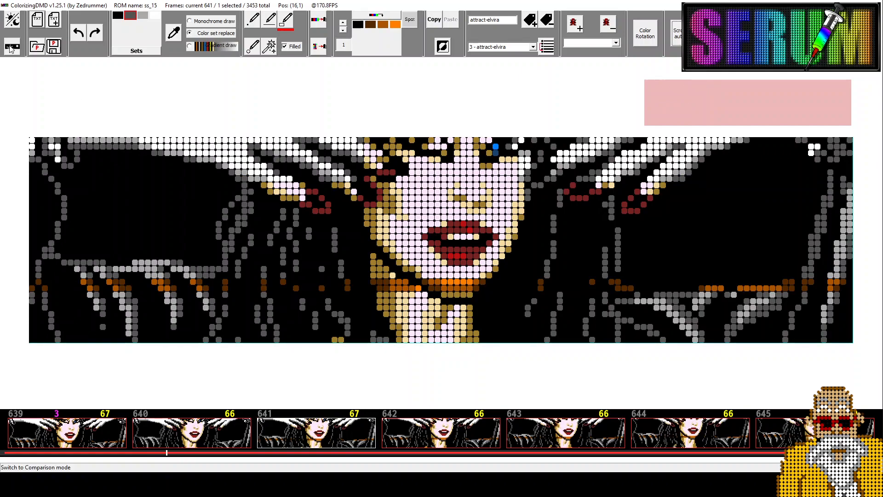
Switch to Comparison mode and examine the original content of frames 640 through 644
left_click(12, 20)
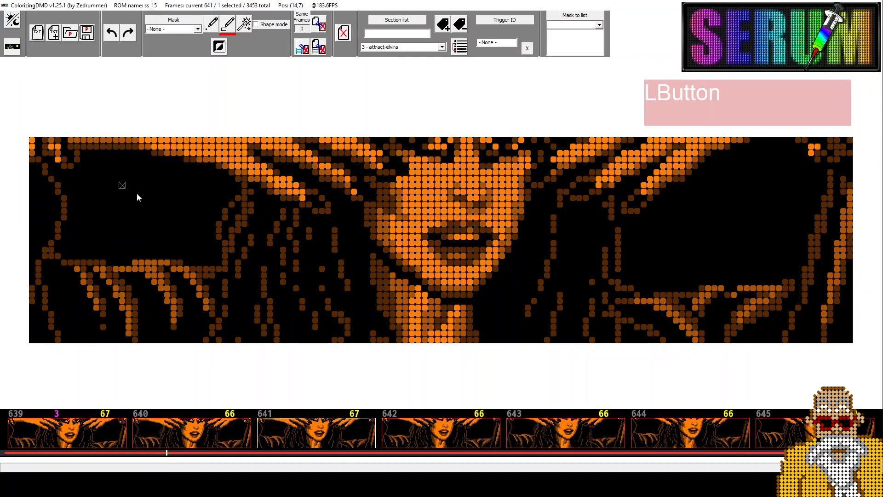
left_click(441, 430)
left_click(552, 438)
left_click(650, 443)
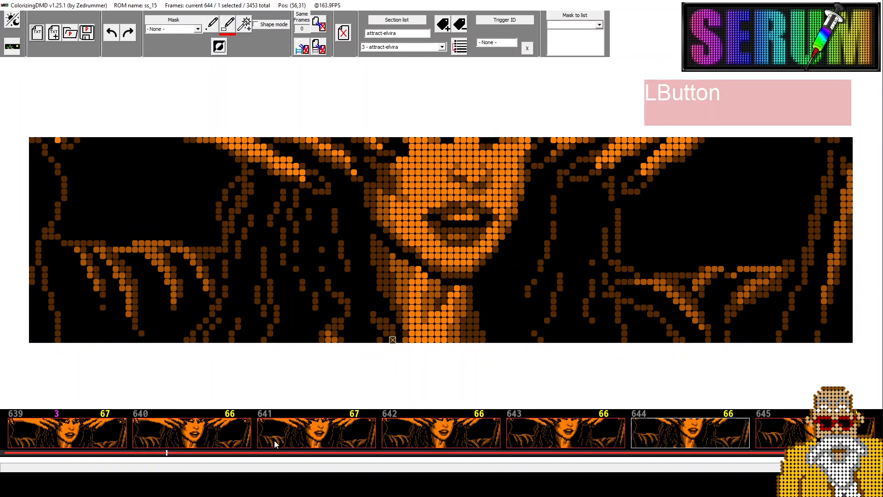
left_click(299, 435)
left_click(216, 429)
left_click(457, 440)
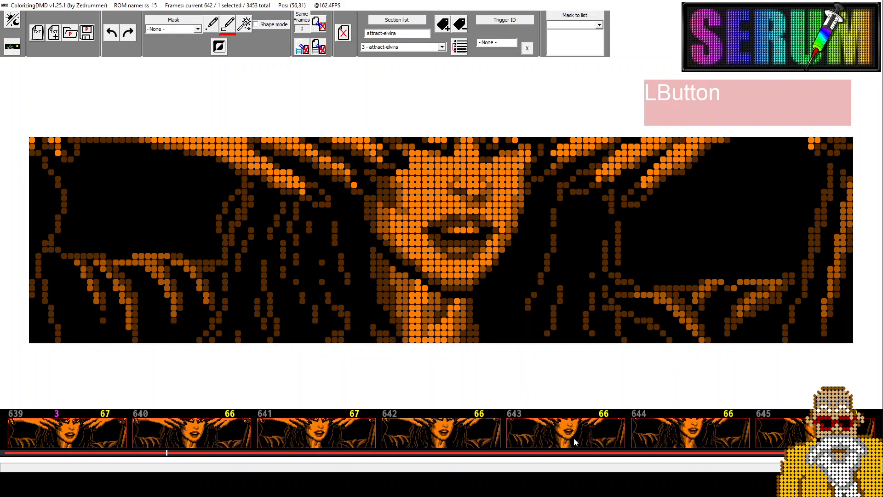
left_click(573, 438)
left_click(687, 437)
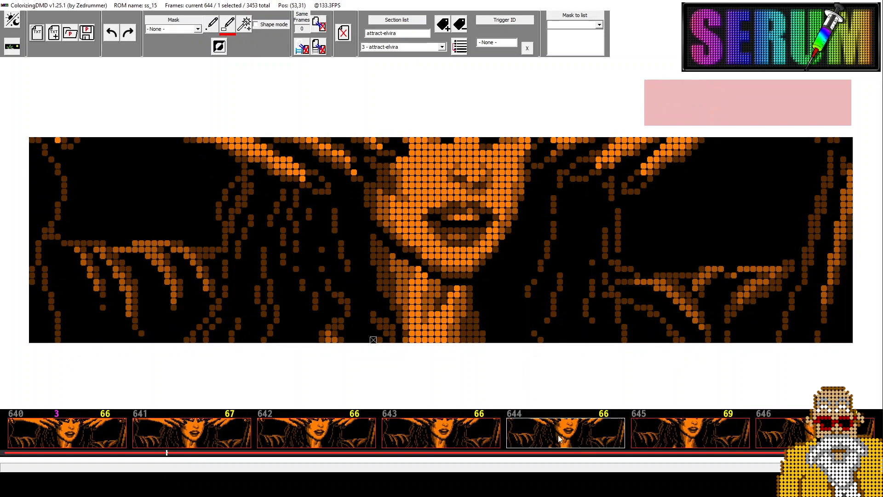
Step through the original content of frames 644 through 648 in Comparison mode to examine how the image scrolls
left_click(668, 439)
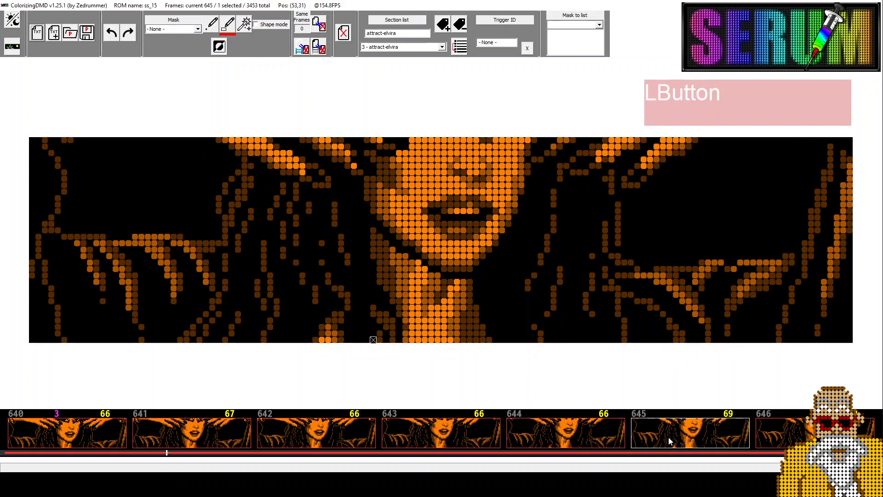
left_click(581, 445)
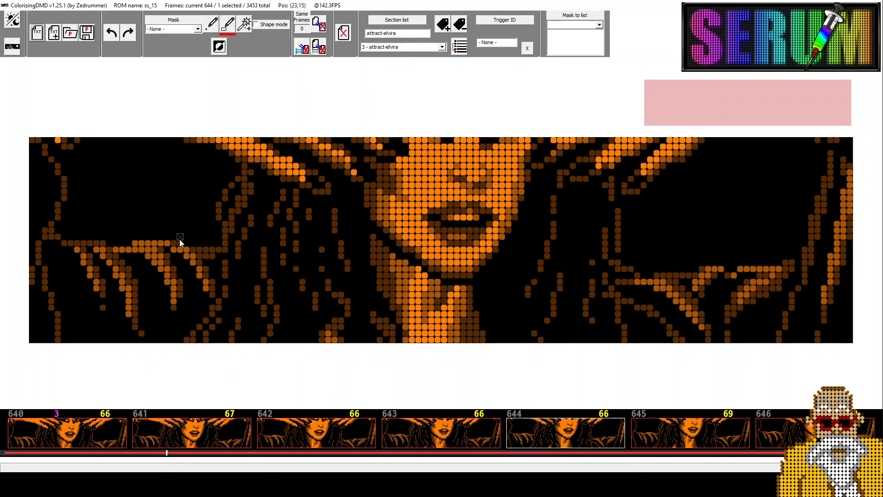
left_click(702, 431)
left_click(784, 432)
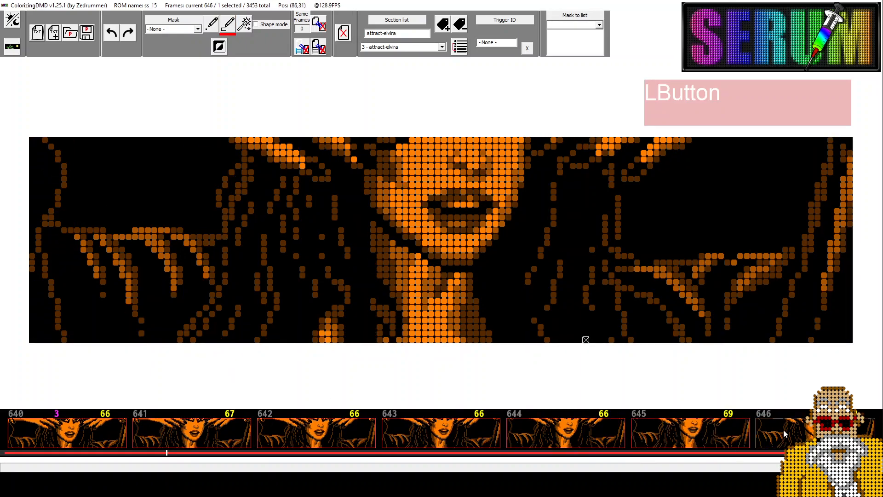
left_click(528, 437)
left_click_drag(529, 437, 419, 437)
left_click(704, 438)
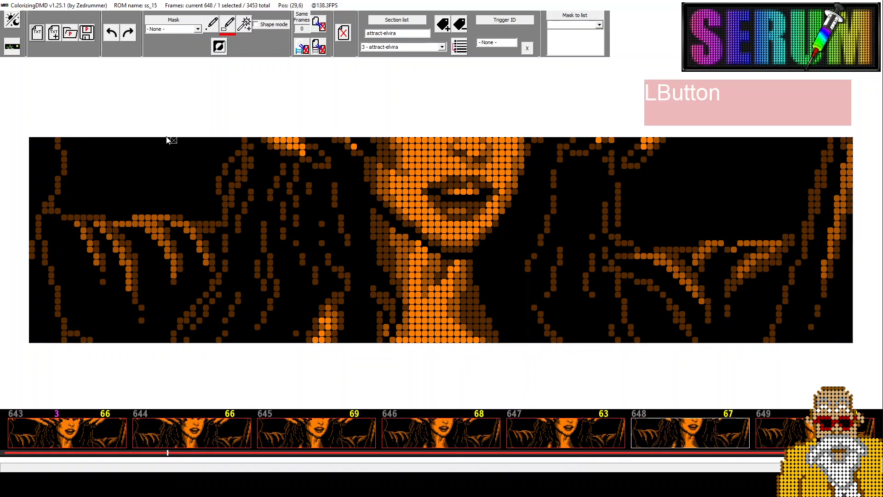
Switch to Colorization mode and inspect frames 646 through 655 for the leftover orange line
left_click(12, 48)
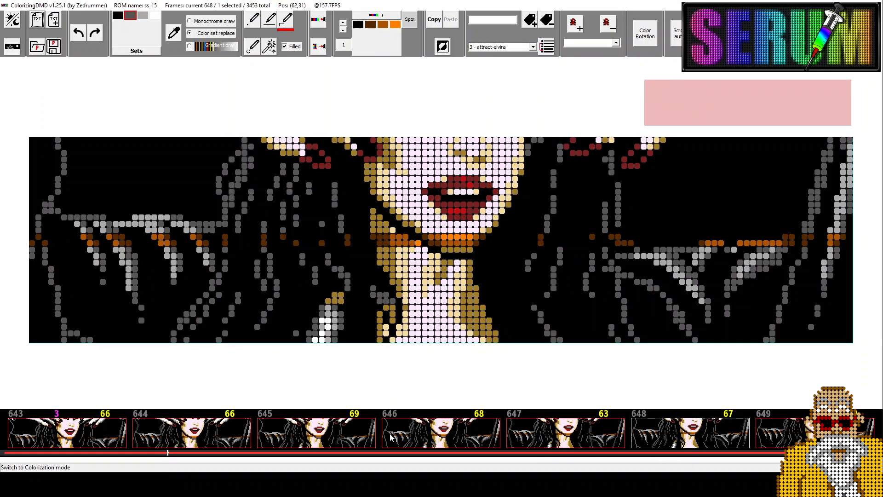
left_click(433, 436)
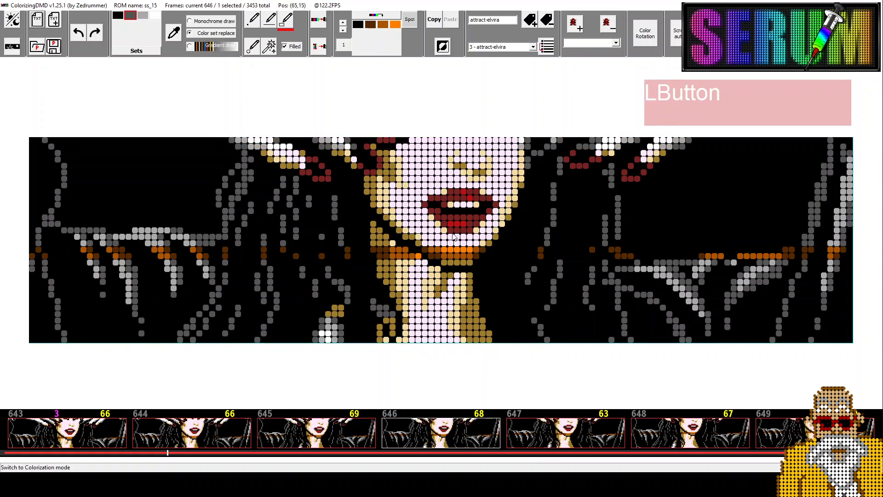
left_click(600, 437)
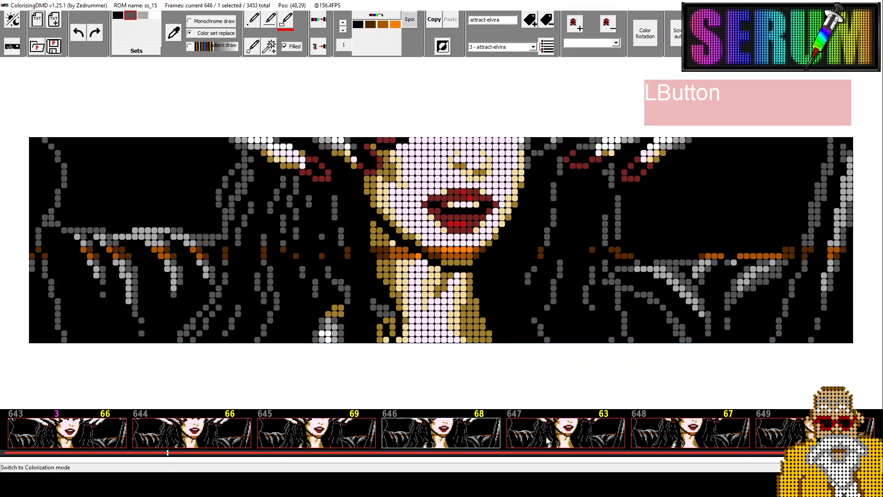
left_click(721, 438)
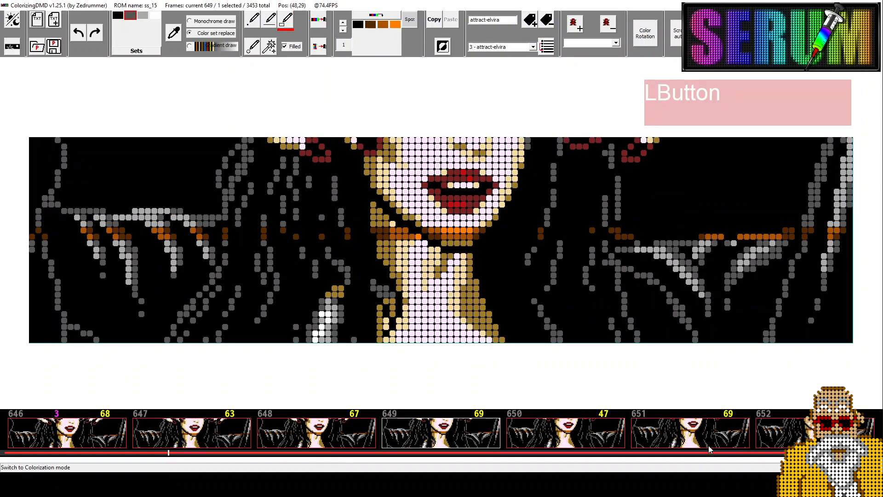
scroll(664, 437, "down", 2)
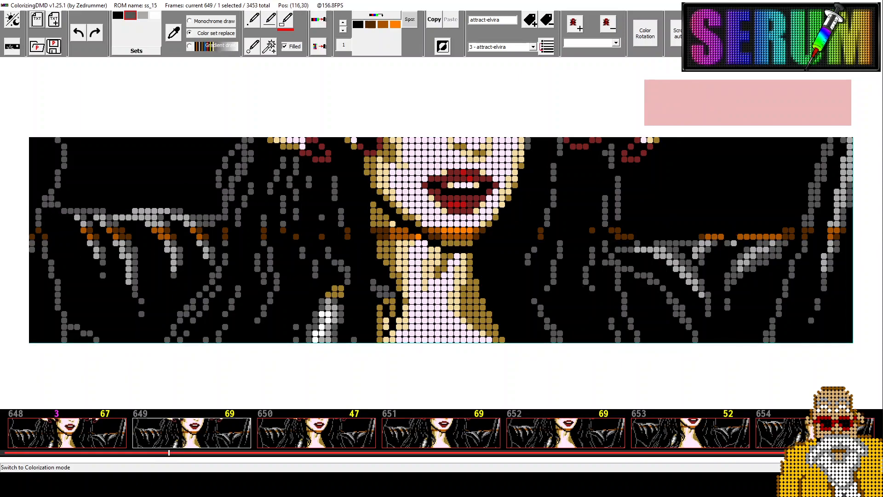
scroll(756, 440, "down", 4)
scroll(727, 440, "down", 1)
scroll(700, 437, "up", 3)
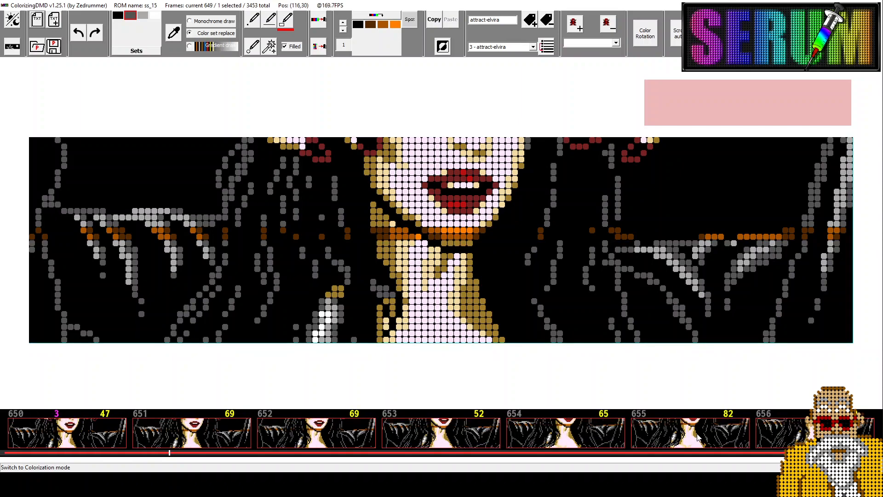
Recolour the orange line on both sides of the neck in frame 655 with the black-grey-white colour set
left_click(699, 437)
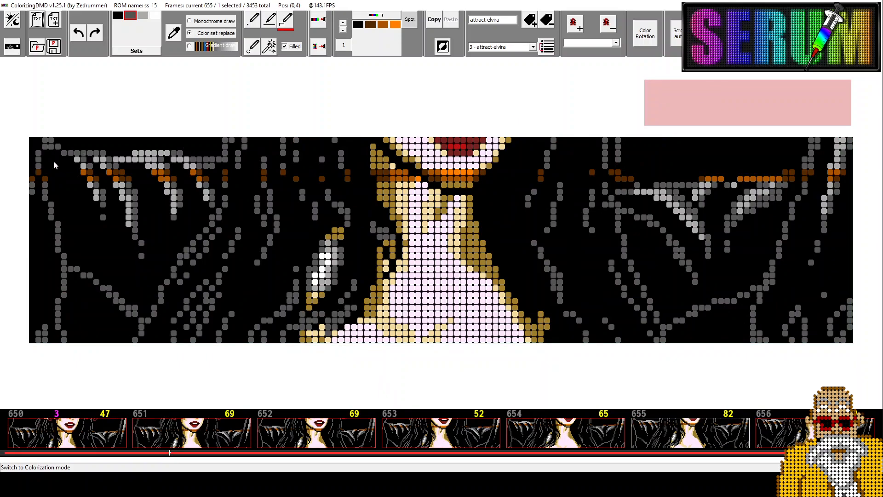
left_click_drag(361, 150, 30, 235)
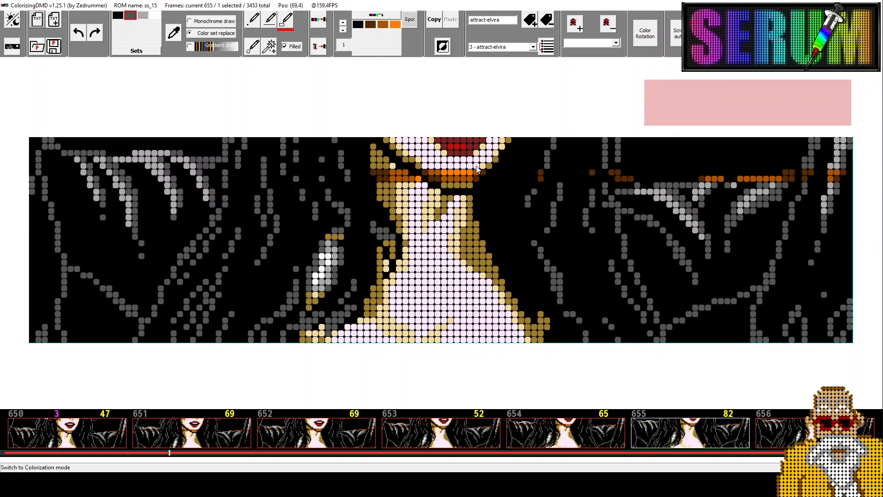
left_click_drag(528, 159, 851, 226)
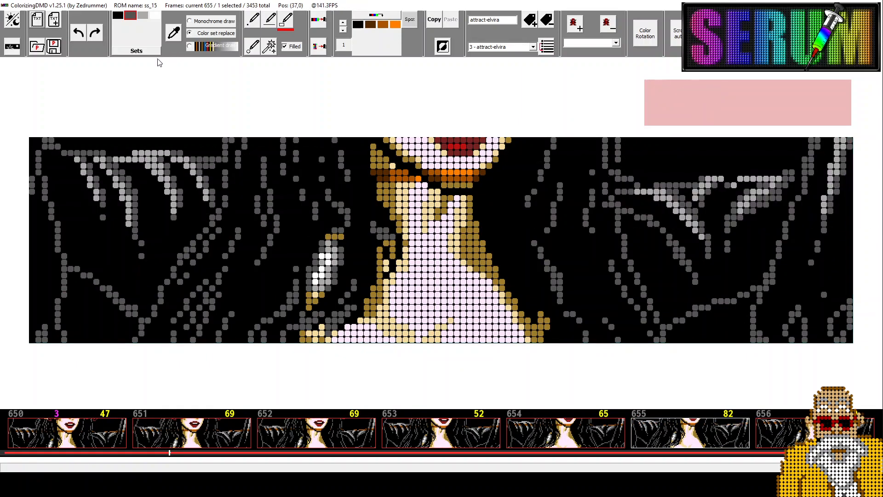
Set the drawing colours to black, gold, beige and pale pink and recolour the orange line across the chin and neck in frame 655
left_click(136, 50)
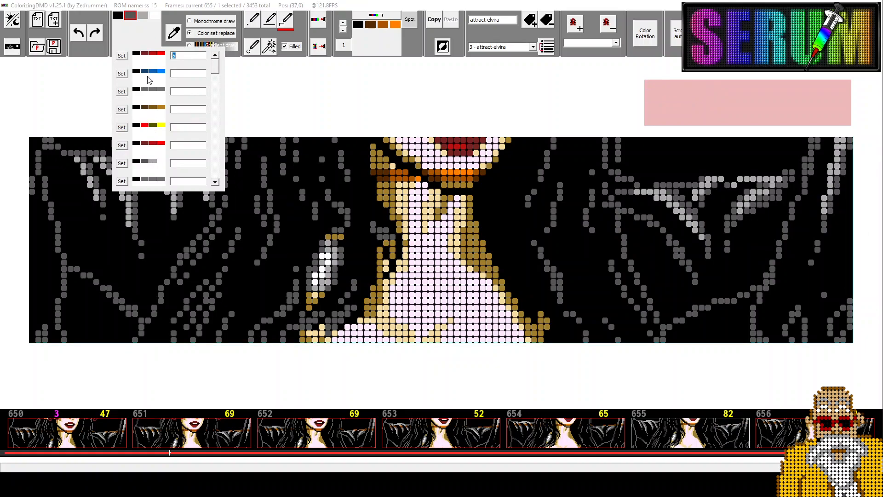
left_click(155, 16)
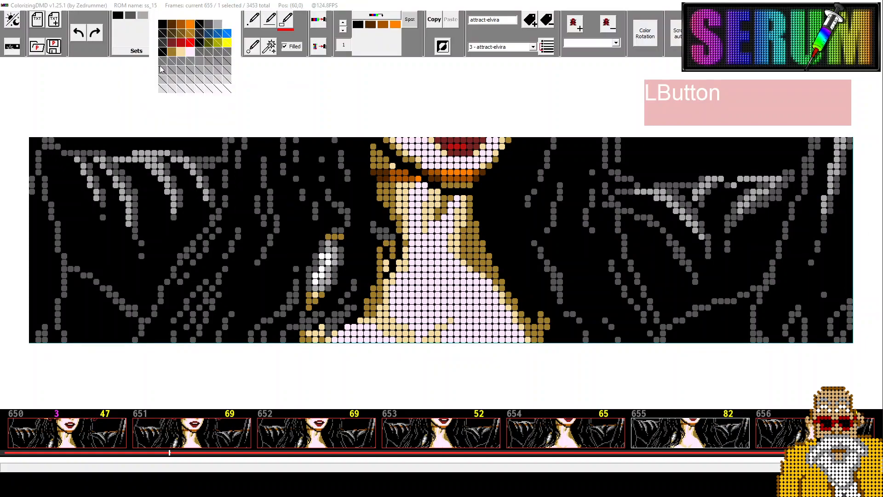
left_click(190, 53)
left_click(143, 16)
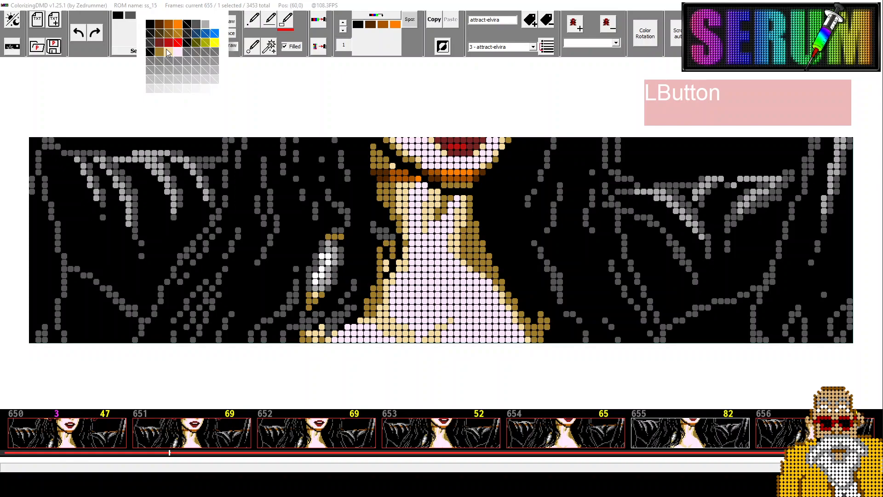
left_click(167, 53)
left_click(130, 16)
left_click(148, 53)
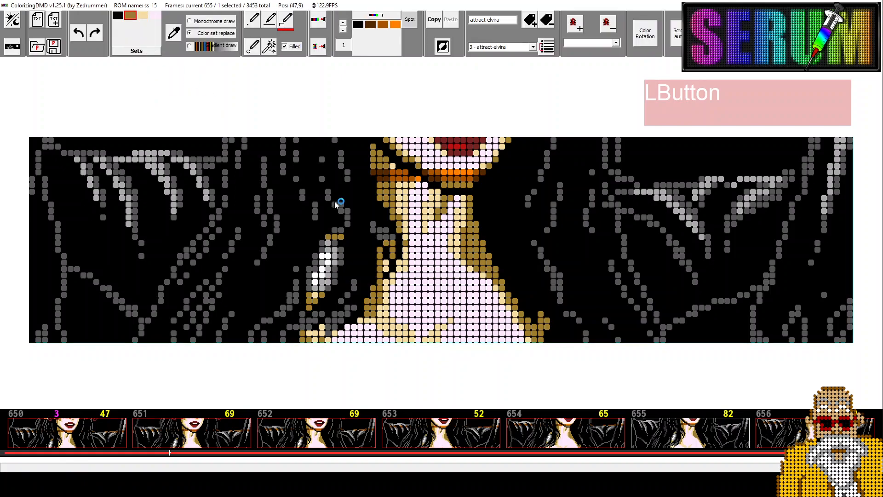
left_click_drag(363, 158, 494, 190)
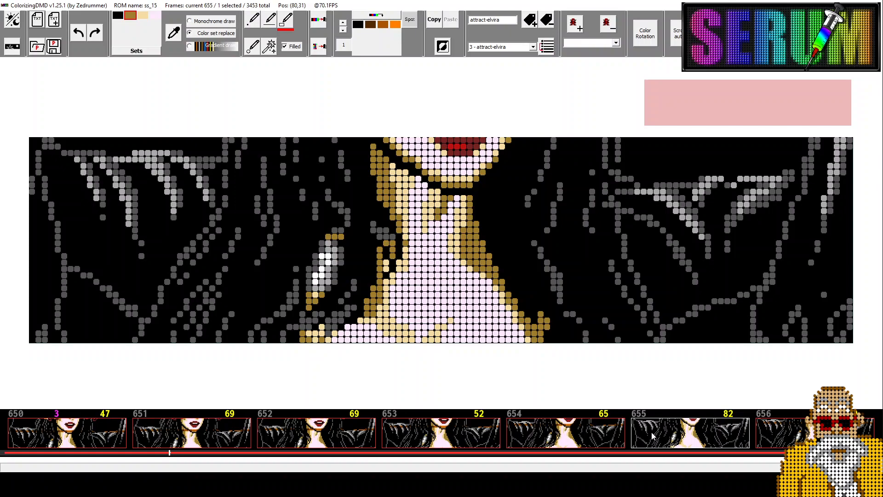
Select frames 629 through 655 and apply the automatic scroll colouring to them
left_click(614, 433)
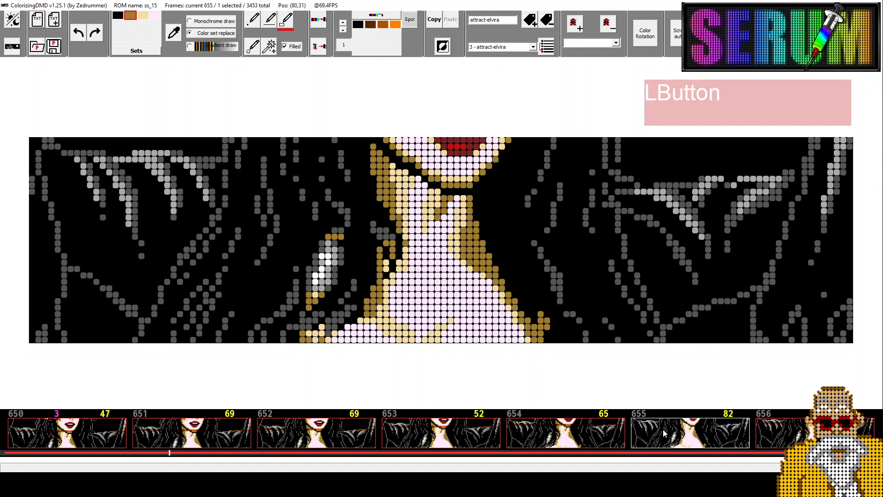
scroll(75, 433, "up", 12)
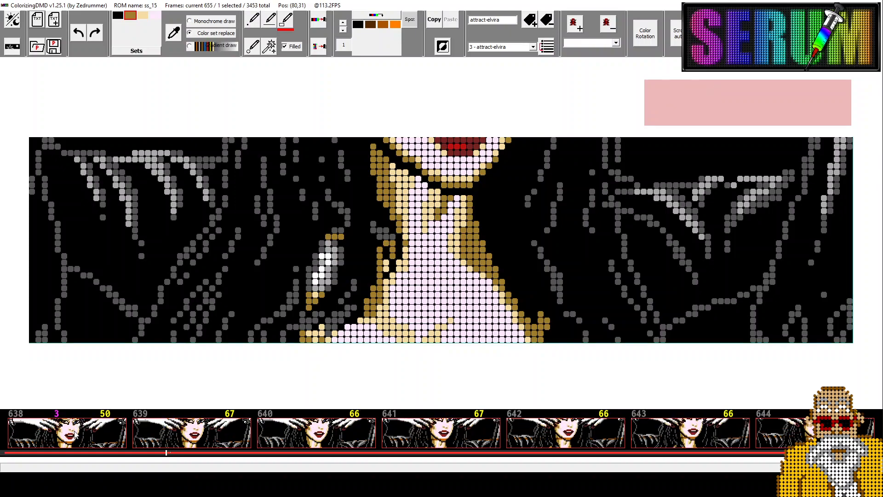
scroll(75, 434, "up", 10)
left_click(220, 442, "shift")
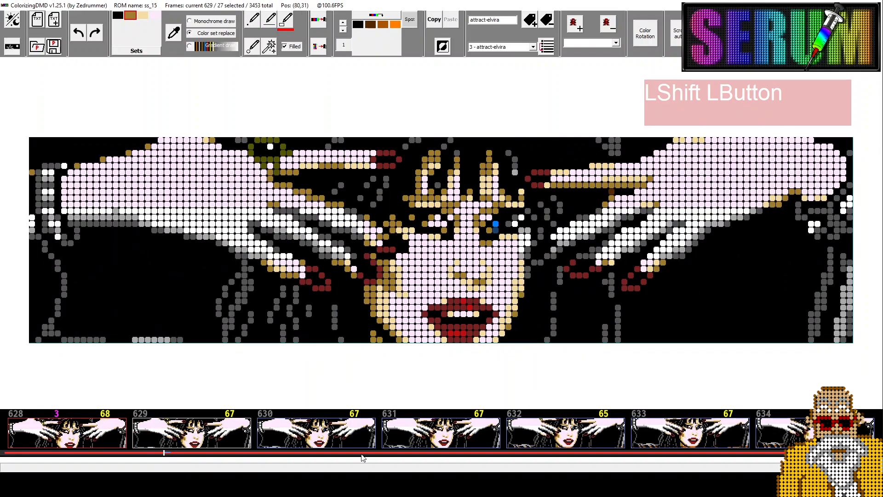
Step through frames 629 to 658 to check the scroll colouring for leftover orange lines
scroll(481, 427, "down", 2)
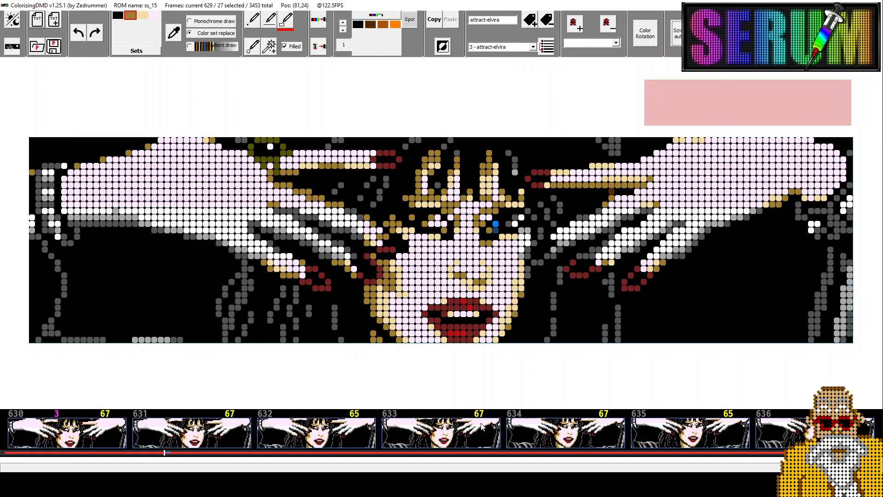
scroll(482, 427, "down", 1)
left_click(495, 427)
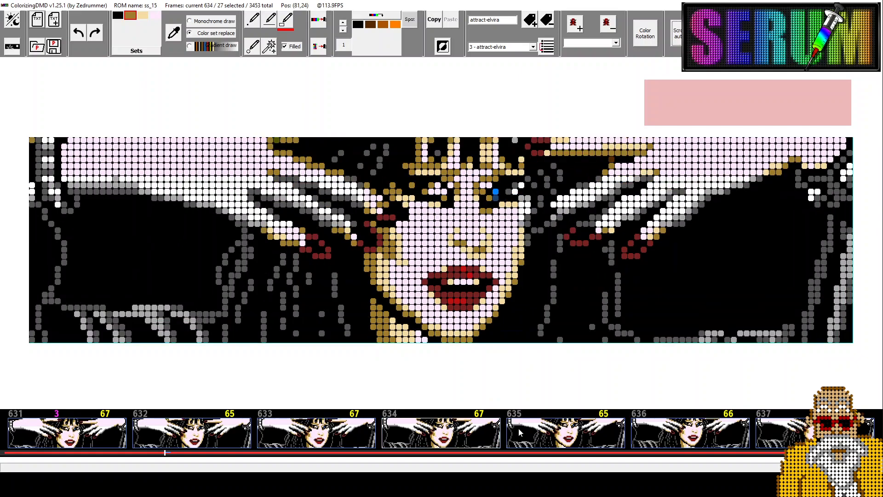
scroll(569, 440, "down", 1)
left_click(573, 440)
scroll(577, 439, "down", 2)
left_click(571, 440)
scroll(571, 440, "down", 3)
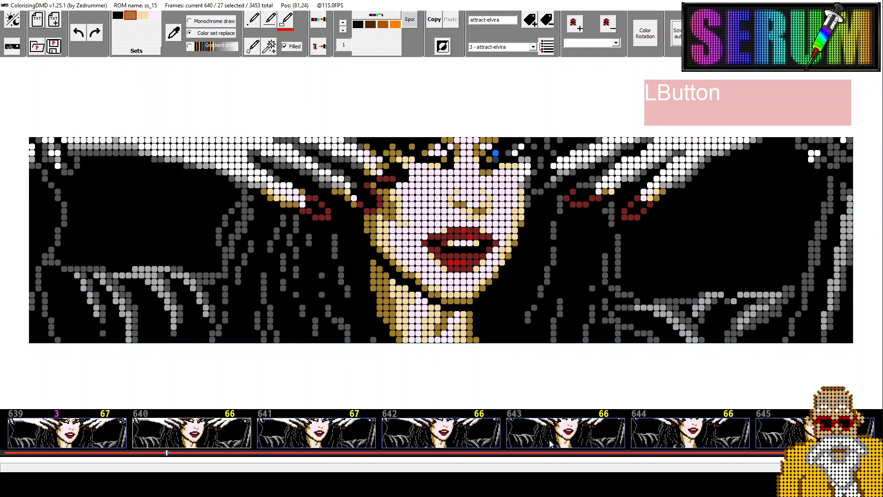
left_click(588, 438)
scroll(584, 438, "down", 2)
left_click(590, 436)
scroll(590, 435, "down", 2)
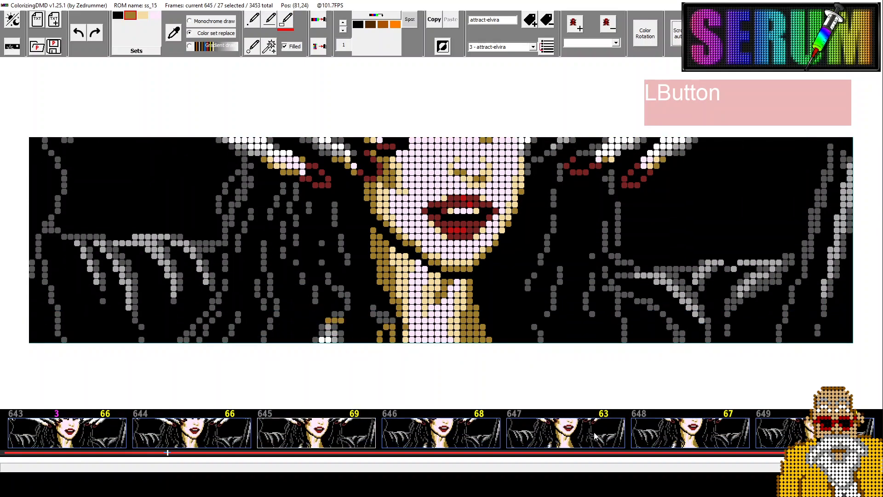
left_click(575, 434)
scroll(571, 433, "down", 3)
left_click(557, 432)
scroll(541, 432, "down", 2)
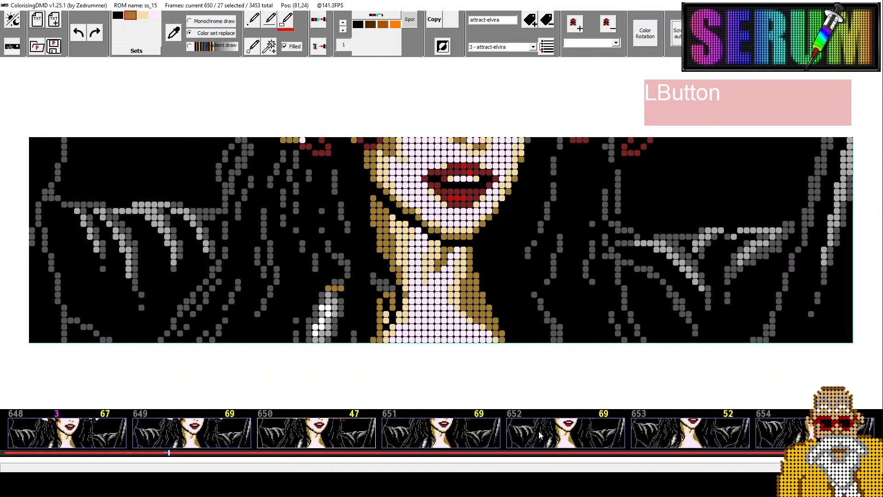
left_click(539, 431)
scroll(611, 440, "down", 3)
left_click(568, 439)
Compare frames 652 through 656 to check the colouring at the end of the corrected range
left_click(318, 432)
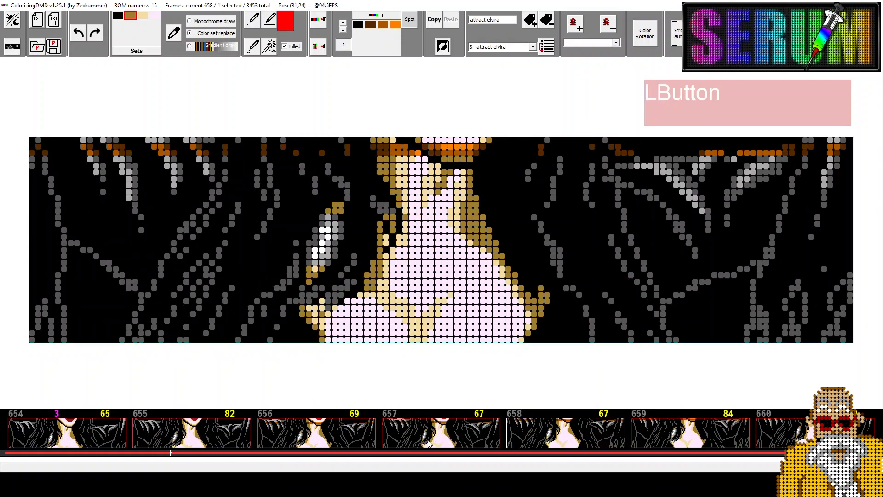
left_click(187, 423)
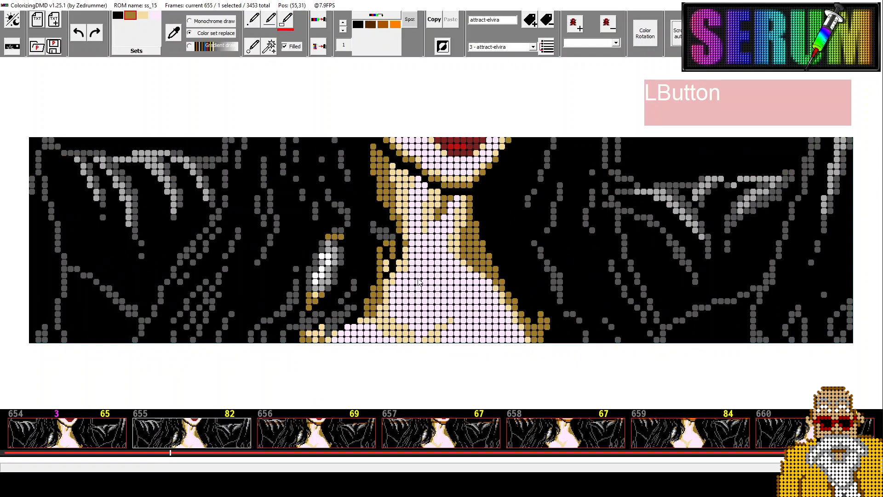
left_click(87, 434)
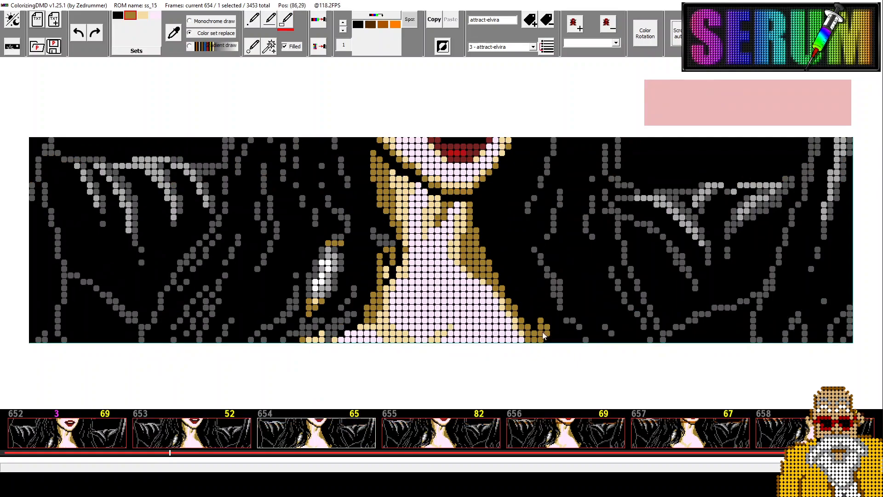
left_click(115, 434)
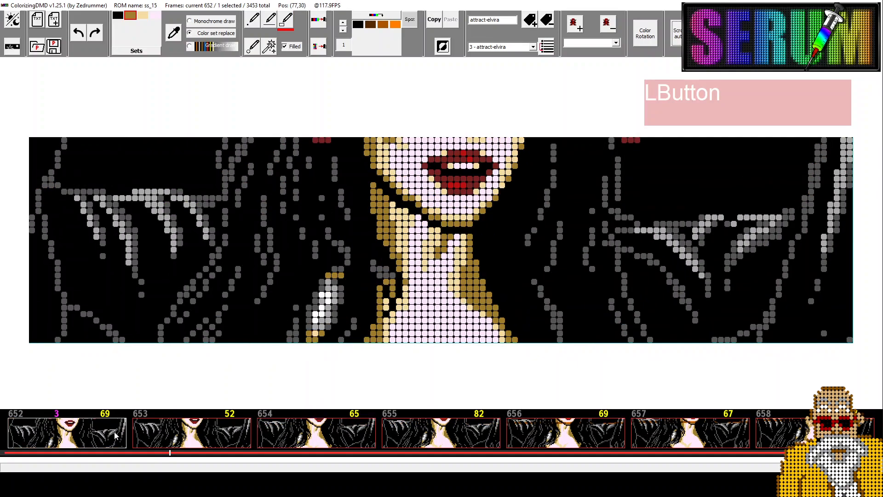
left_click(232, 438)
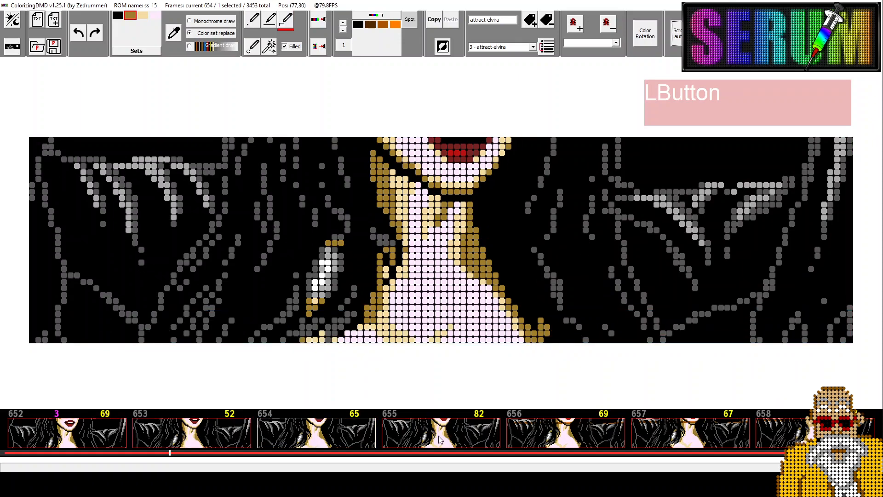
left_click(438, 435)
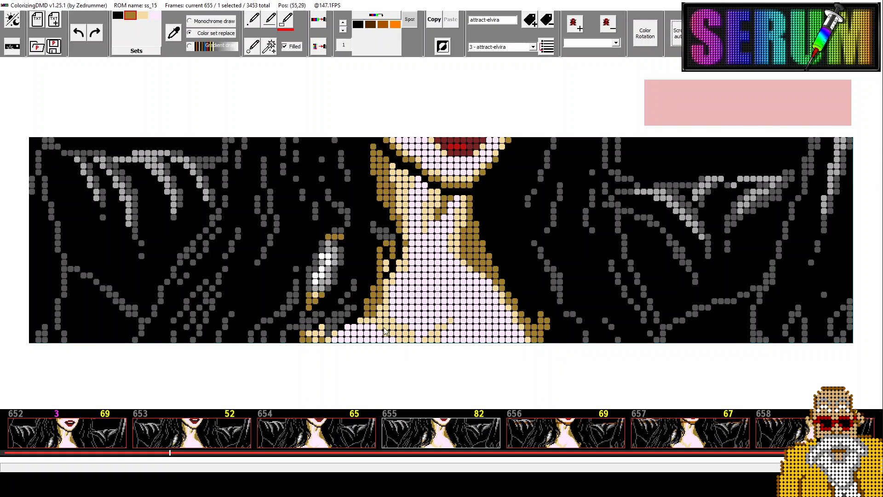
Open the project file nf_23x.cROM from the nfx_23 folder inside Colorisation
left_click(40, 49)
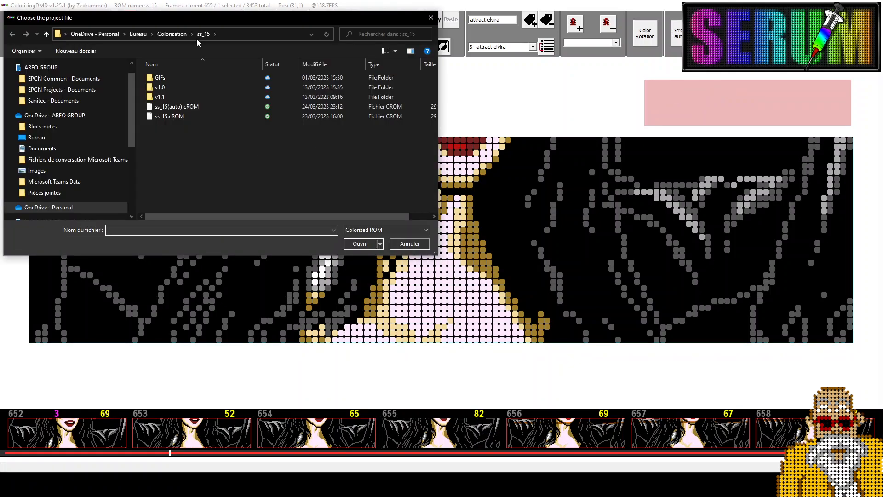
left_click(174, 37)
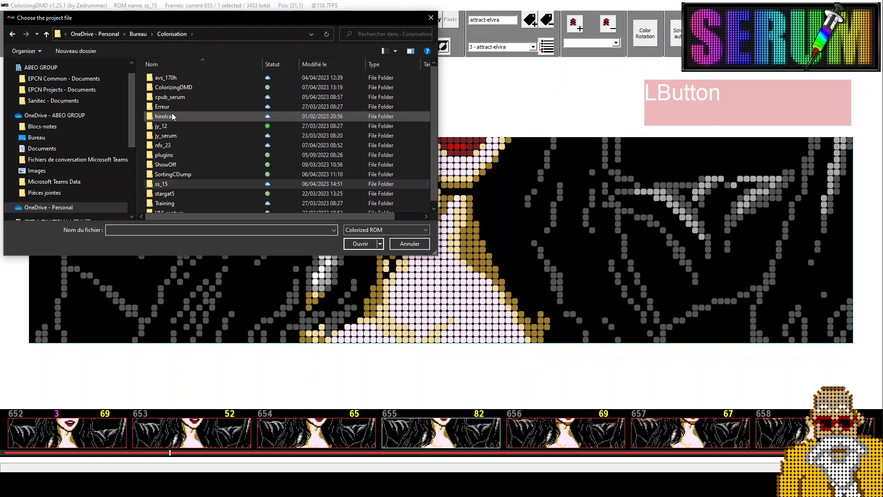
double_click(164, 144)
left_click(180, 87)
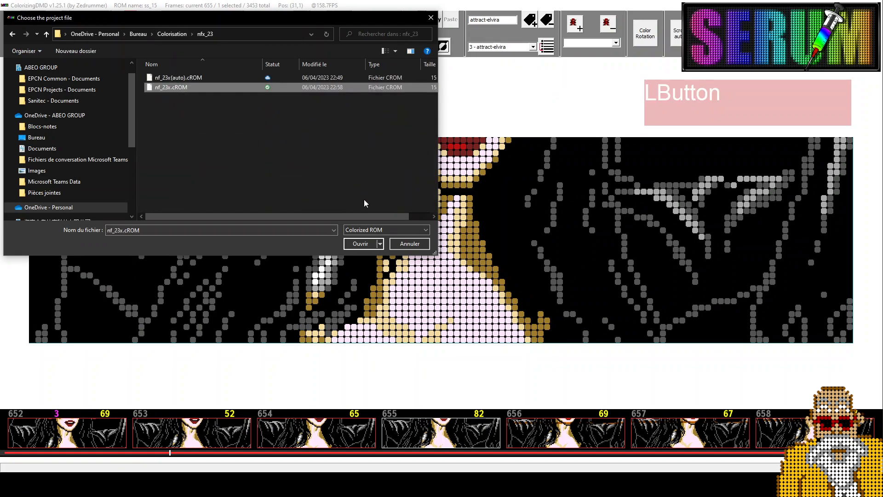
left_click(361, 243)
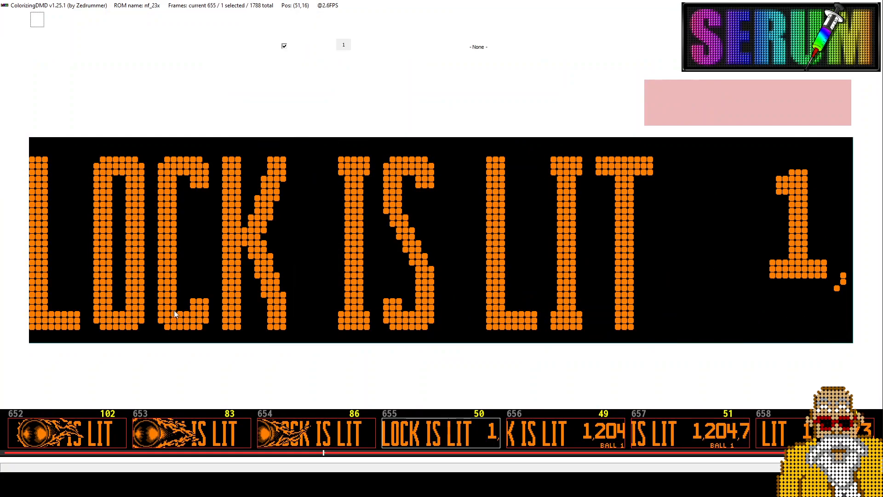
Go back to the beginning of the frame sequence and display frame 10 with the ADVANCE RACEWAY text
left_click_drag(324, 456, 14, 456)
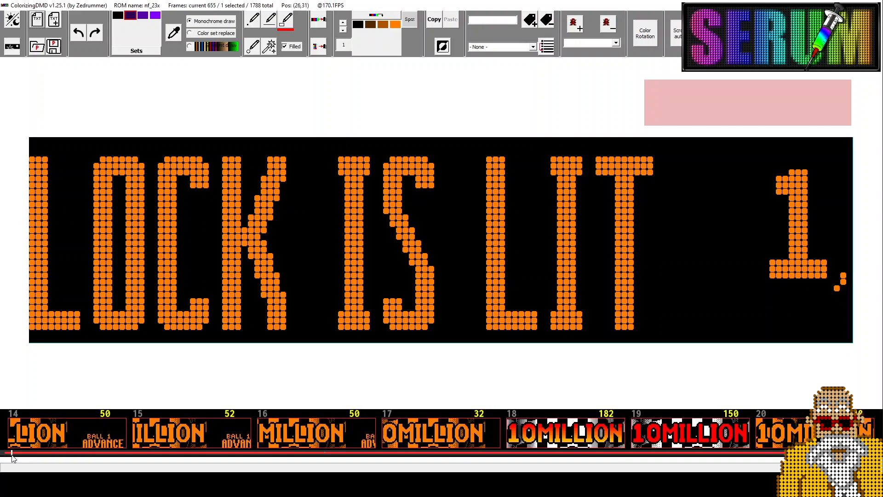
scroll(356, 430, "down", 5)
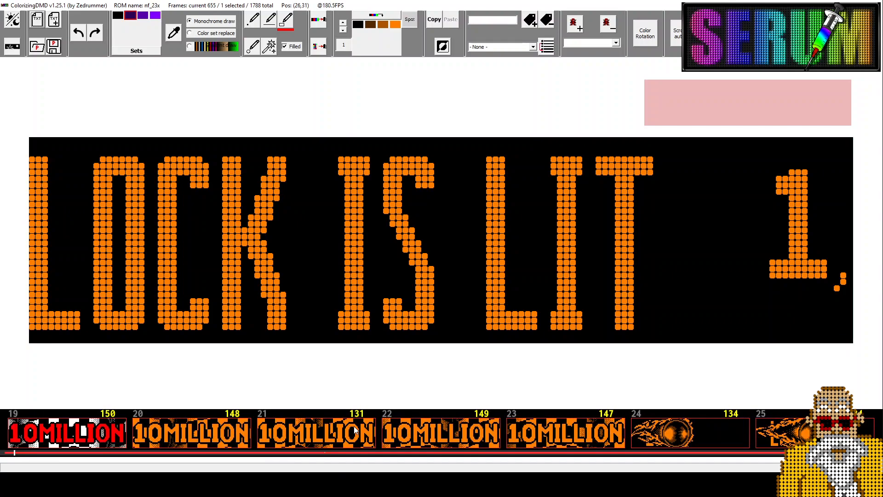
scroll(354, 430, "up", 11)
scroll(331, 435, "up", 3)
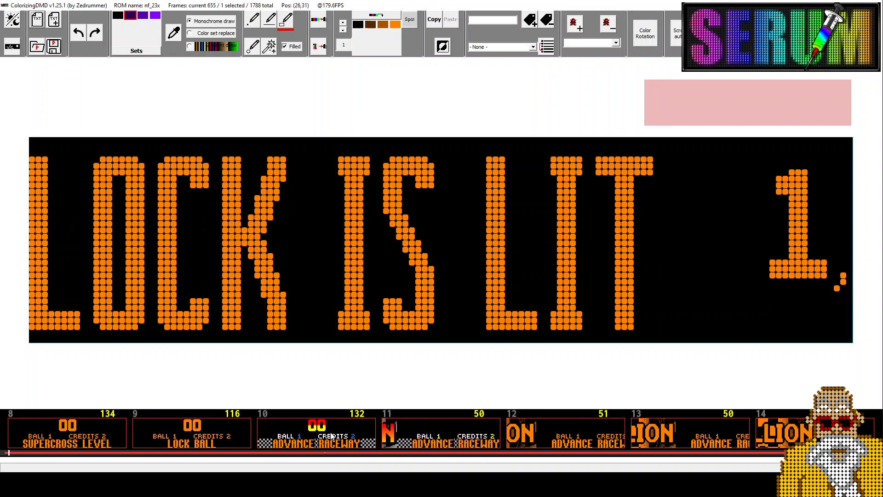
left_click(325, 437)
left_click(440, 436)
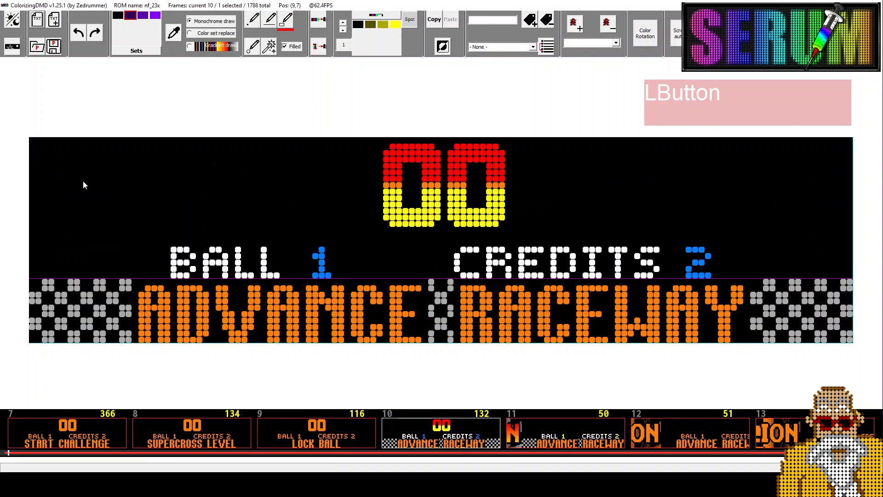
left_click_drag(30, 139, 852, 344)
right_click(852, 343, "shift")
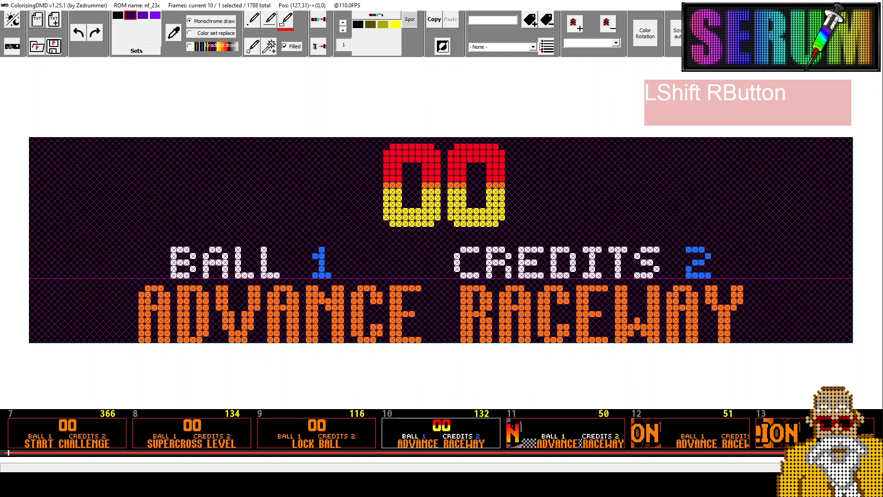
key("ctrl+z")
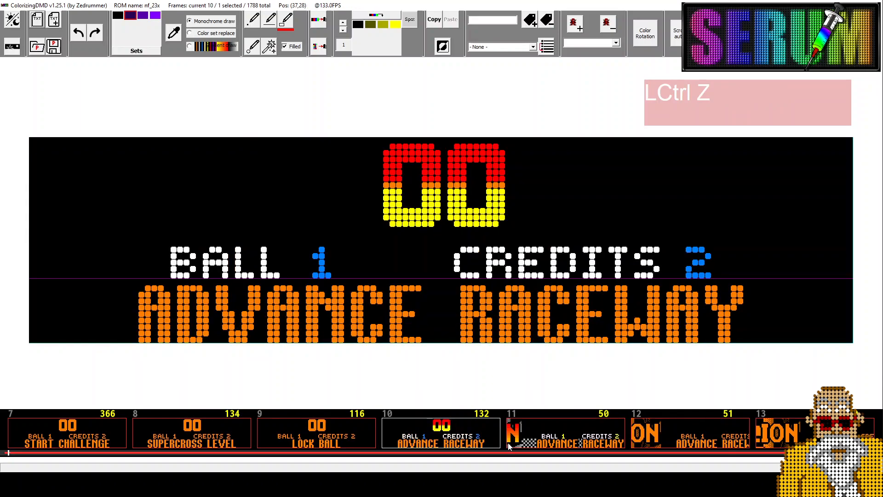
key("ctrl+z")
Reset all of frame 11 to its original orange dots and compare it with the neighbouring frames 10, 12 and 13
left_click(528, 444)
mouse_move(31, 137)
left_mouse_down()
mouse_move(199, 197)
mouse_move(851, 342)
mouse_move(16, 187)
mouse_move(21, 138)
left_mouse_up()
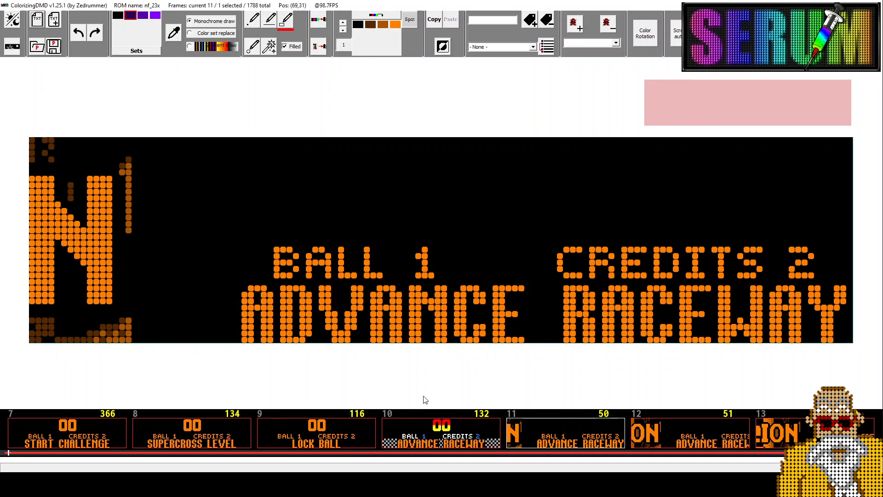
left_click(477, 439)
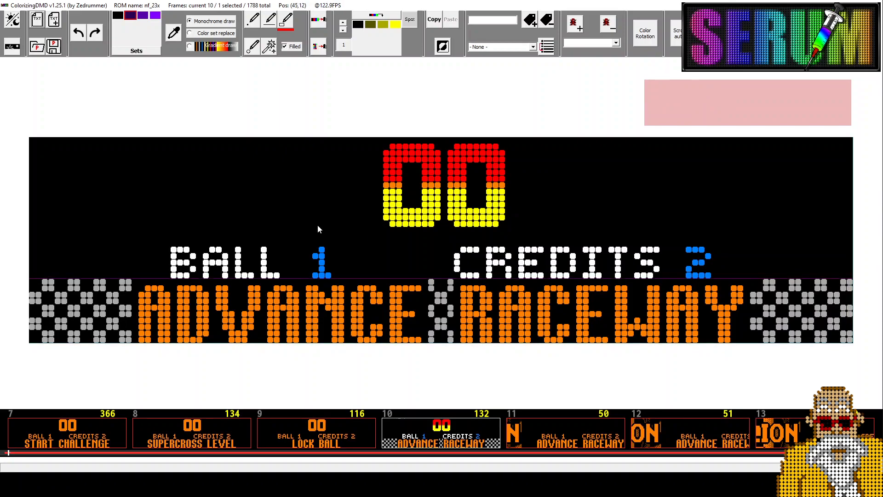
left_click(344, 439)
left_click(411, 438)
scroll(371, 438, "down", 1)
left_click(414, 438)
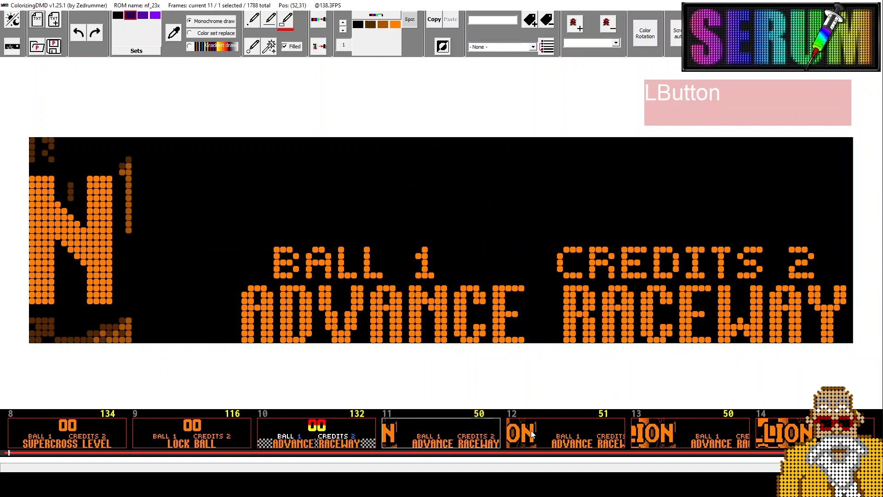
left_click(526, 432)
left_click(658, 437)
Select frames 10 through 18 and apply the automatic scroll colouring to them
left_click(318, 444)
scroll(311, 440, "down", 5)
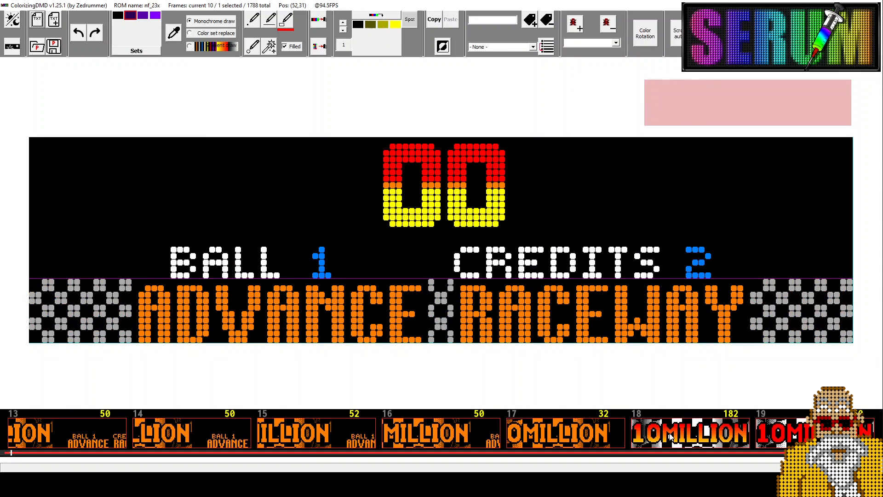
left_click(673, 436, "shift")
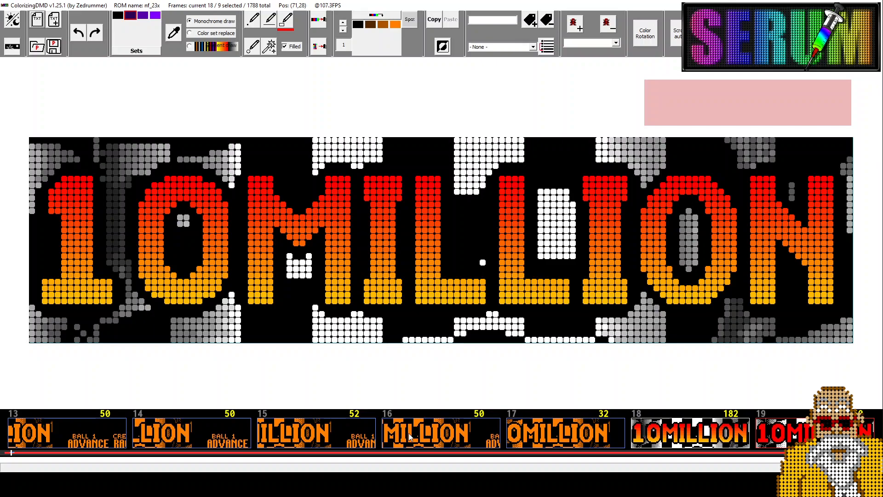
left_click(689, 35)
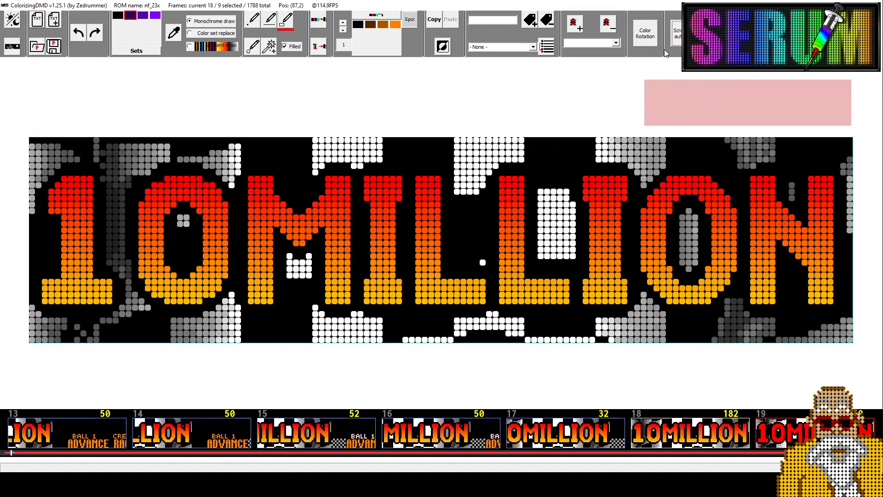
Examine the scroll colouring of the MILLION letters, checkers and score text across frames 10 through 17
left_click(508, 440)
left_click(400, 440)
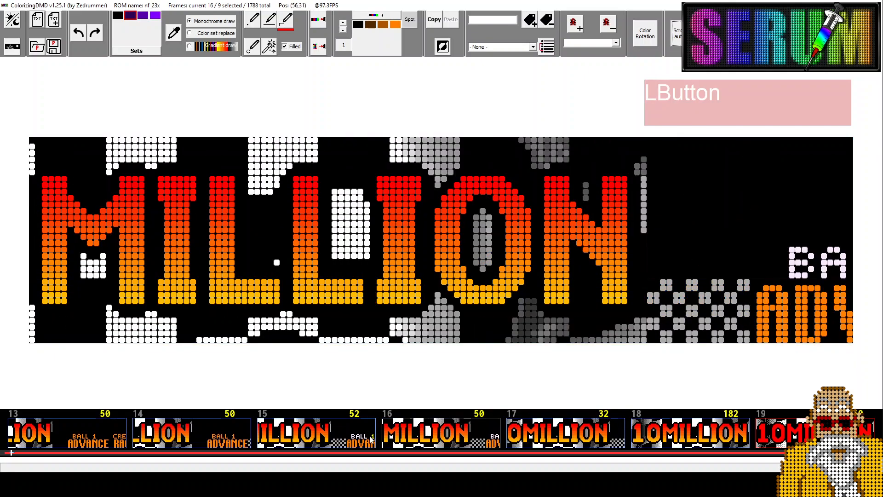
left_click(370, 439)
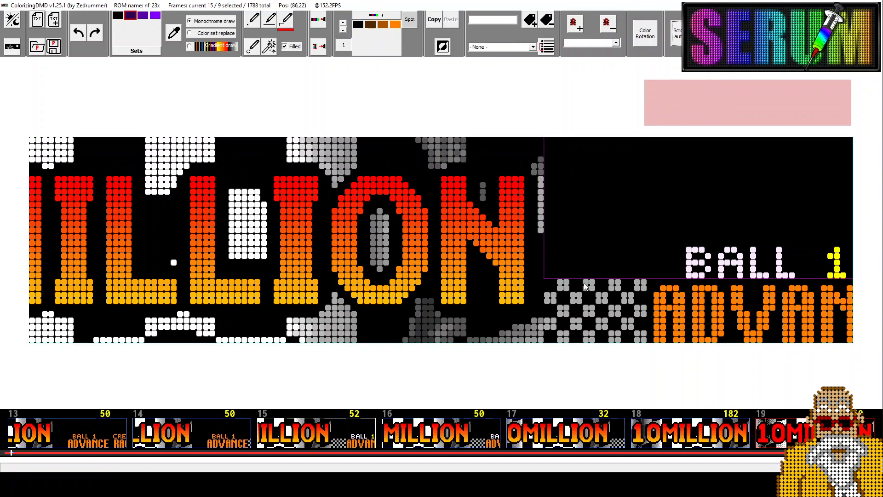
scroll(239, 444, "up", 4)
scroll(240, 443, "down", 4)
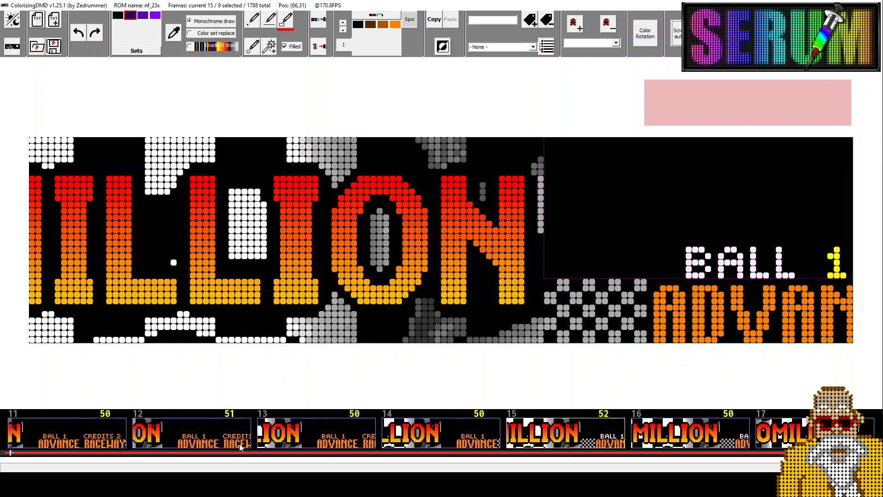
scroll(240, 443, "down", 6)
scroll(239, 443, "up", 9)
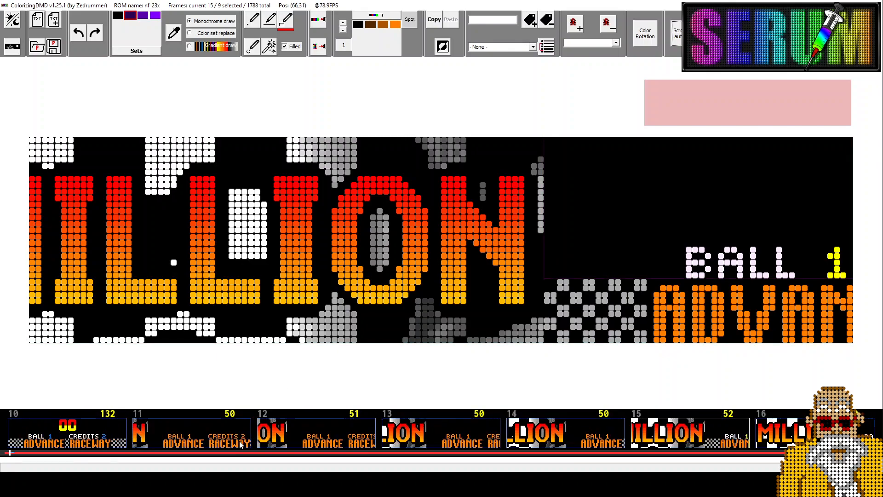
scroll(240, 443, "up", 3)
Compare frames 10 and 11 to check how the BALL, CREDITS and ADVANCE RACEWAY text was coloured
left_click(414, 432)
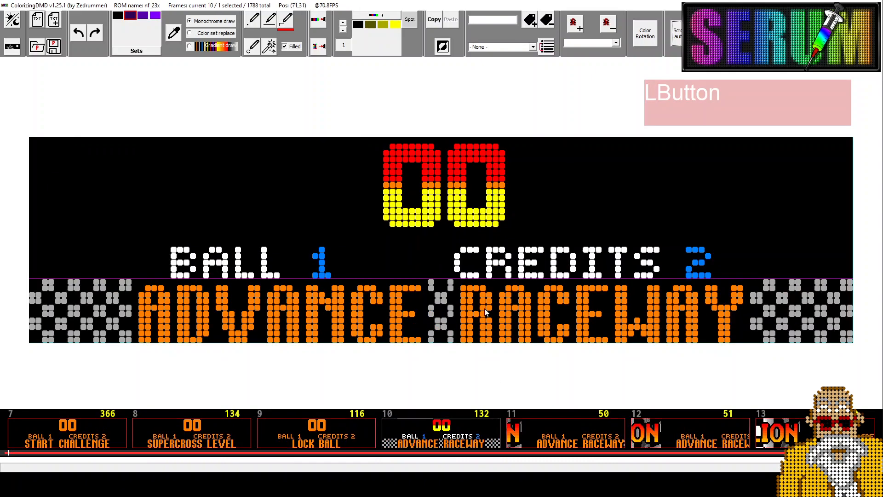
left_click(579, 431)
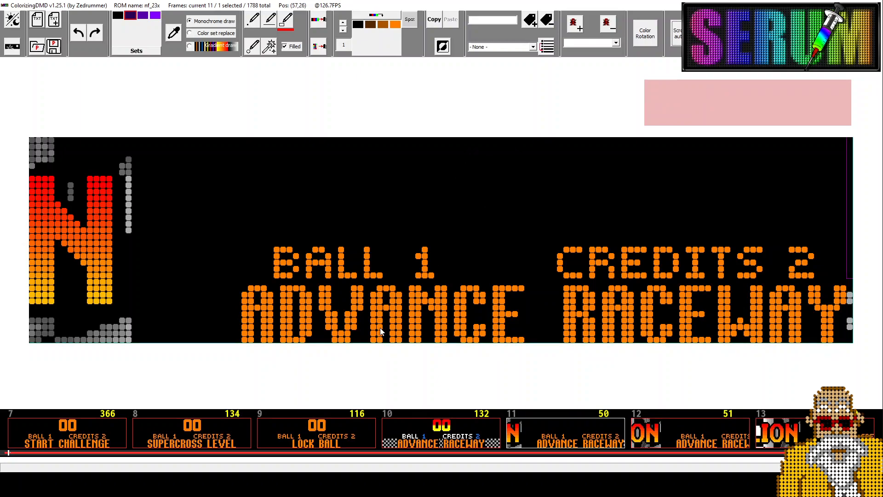
left_click(407, 442)
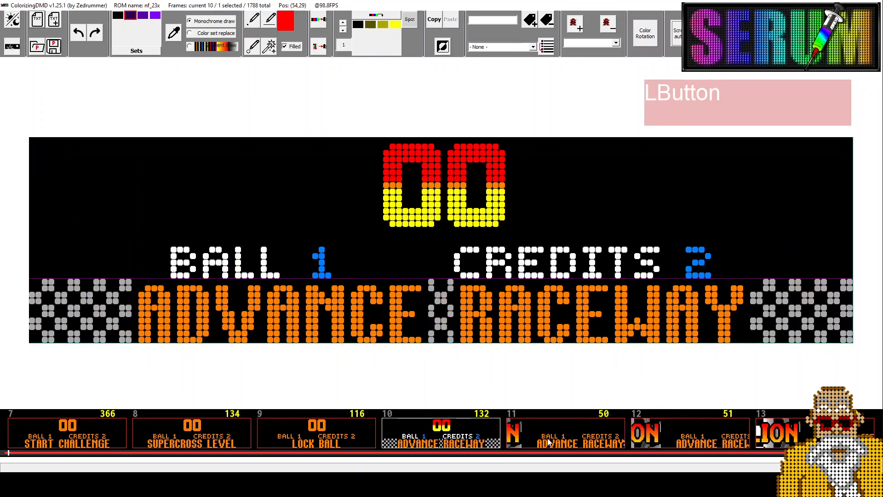
left_click(548, 443)
Copy the whole coloured frame 10 and paste it onto frame 11, aligned with the BALL, CREDITS and ADVANCE RACEWAY text
left_click(413, 432)
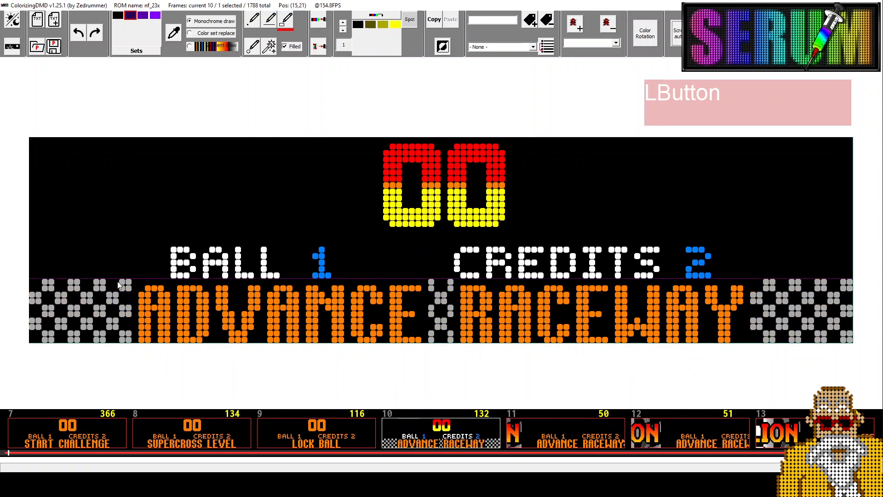
key("shift")
key("shift+v")
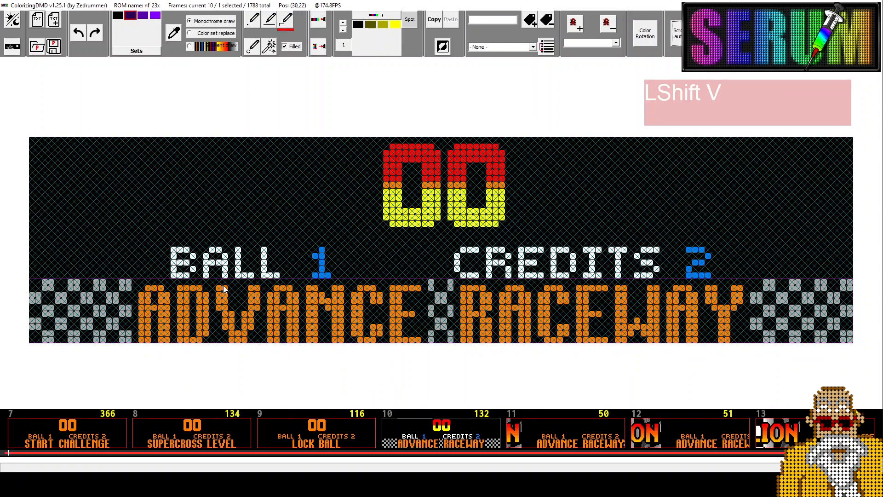
key("ctrl+c")
left_click(579, 423)
key("ctrl+v")
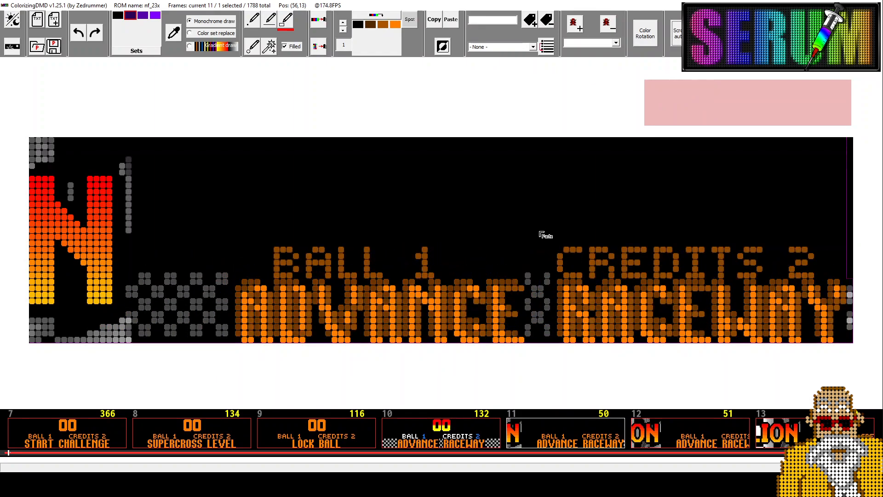
left_click(546, 234)
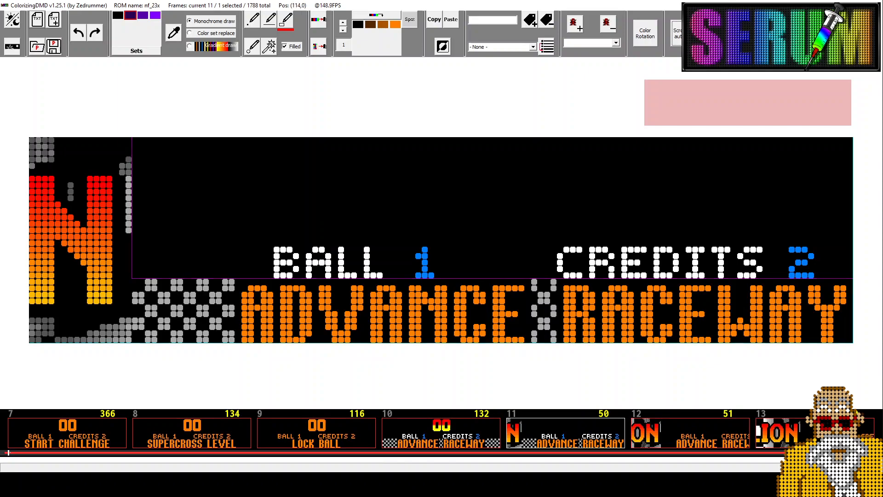
Switch between frames 18, 19 and 20 to compare the colouring of the 10MILLION text and background
scroll(449, 456, "down", 10)
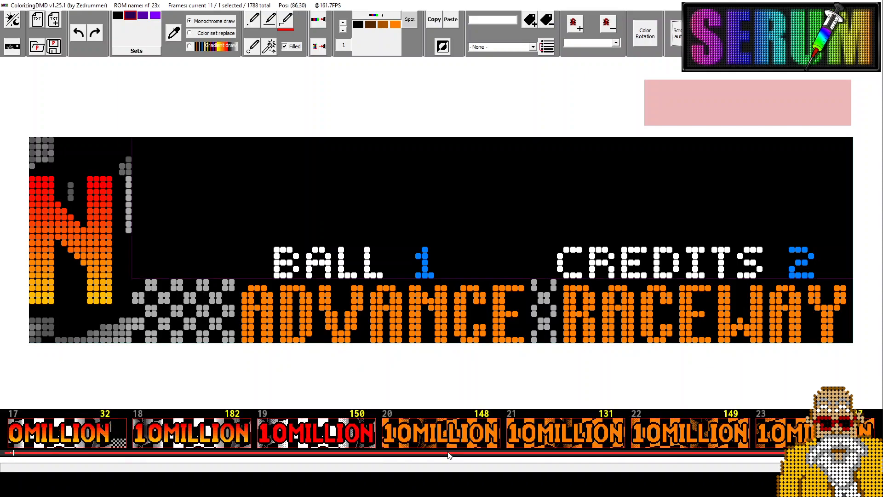
left_click(295, 438)
left_click(234, 438)
left_click(317, 437)
left_click(397, 439)
left_click(318, 438)
left_click(199, 440)
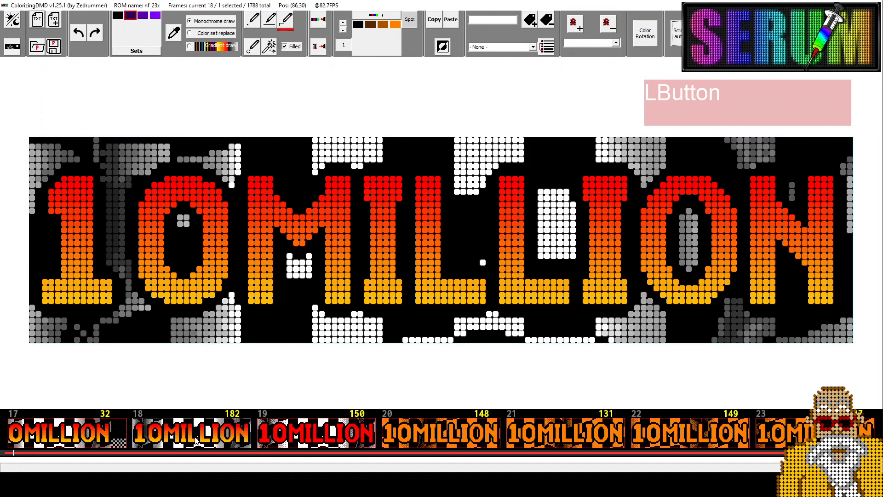